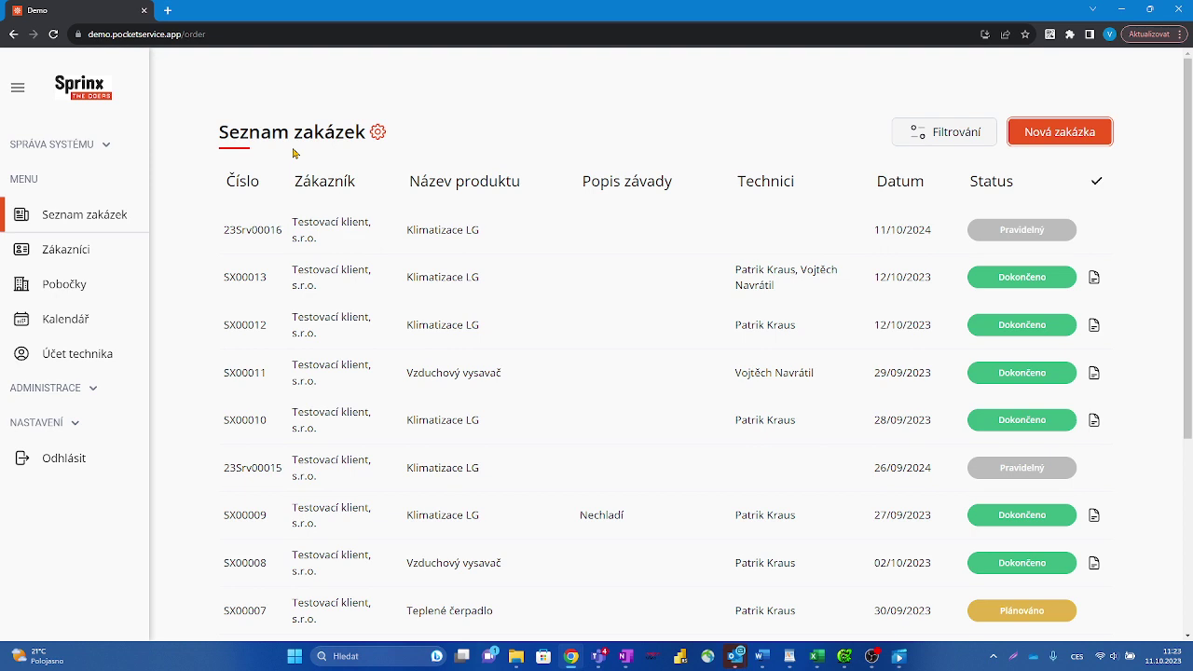
Step: Start a new service order with the 'Nová zakázka' button on the order list
{"action": "left_click", "coordinate": [1060, 127]}
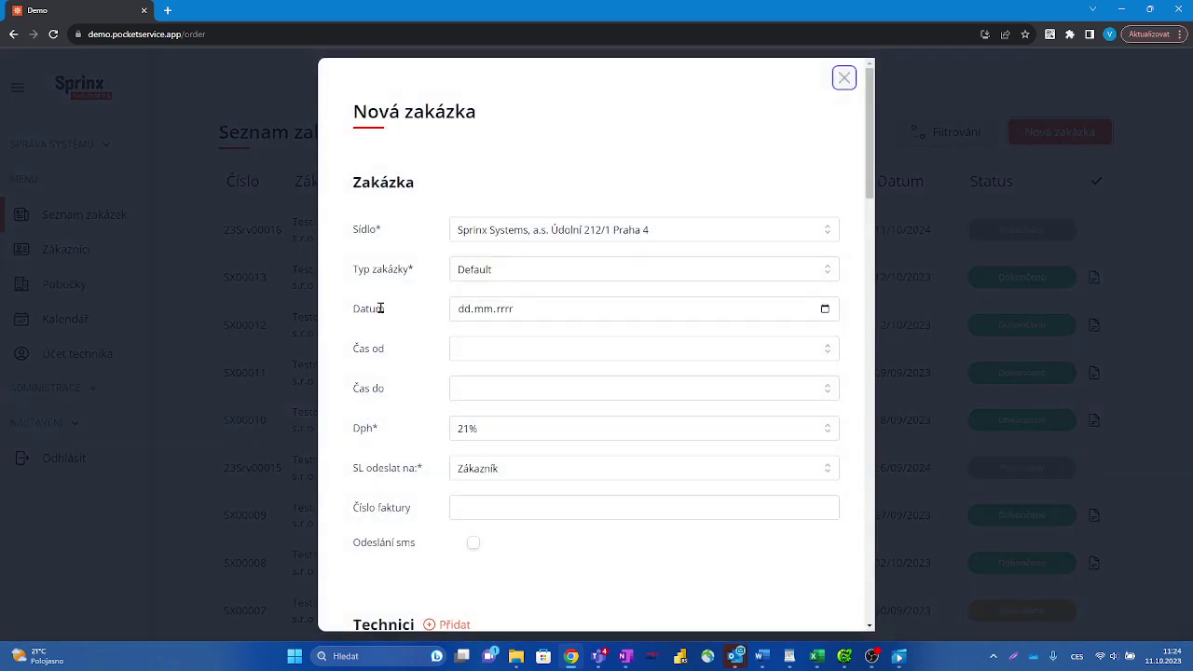
Step: Date the order 12.10.2023 with a time window from 09:30 to 12:00
{"action": "left_click", "coordinate": [537, 314]}
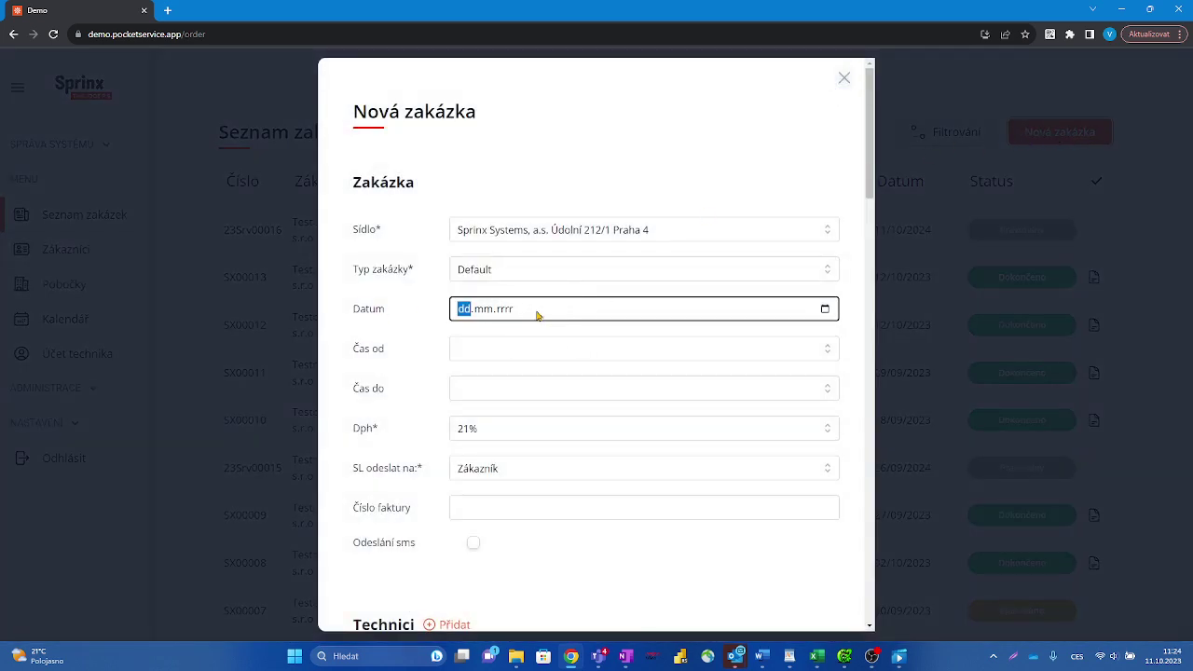
{"action": "left_click", "coordinate": [826, 313]}
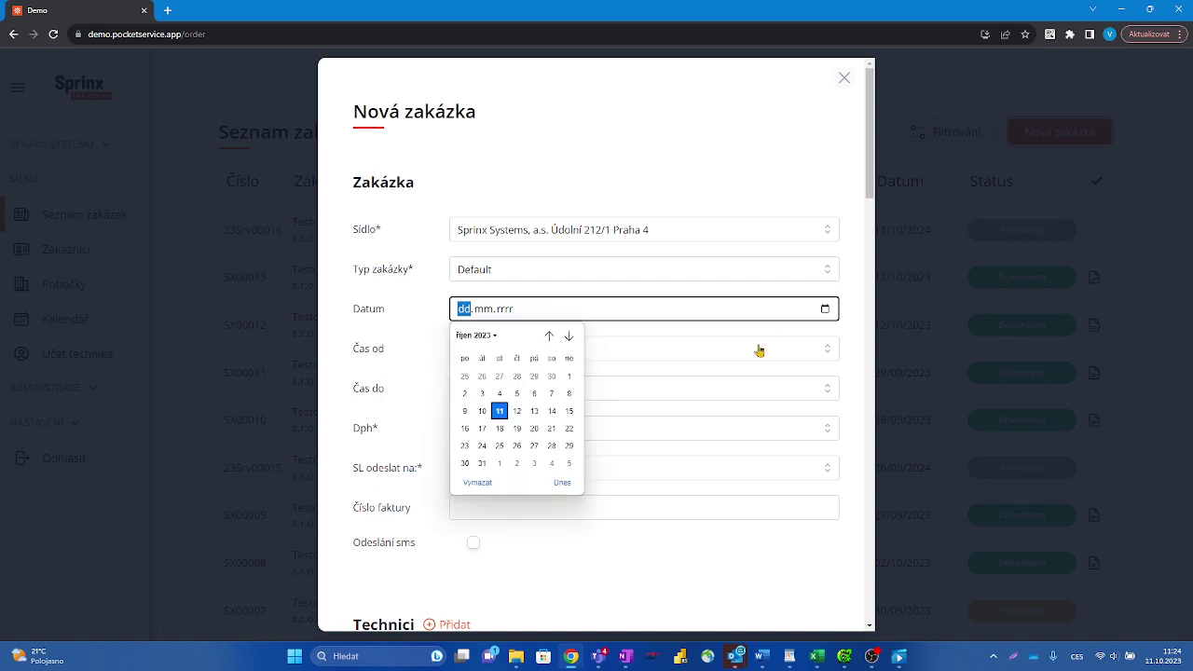
{"action": "left_click", "coordinate": [516, 411]}
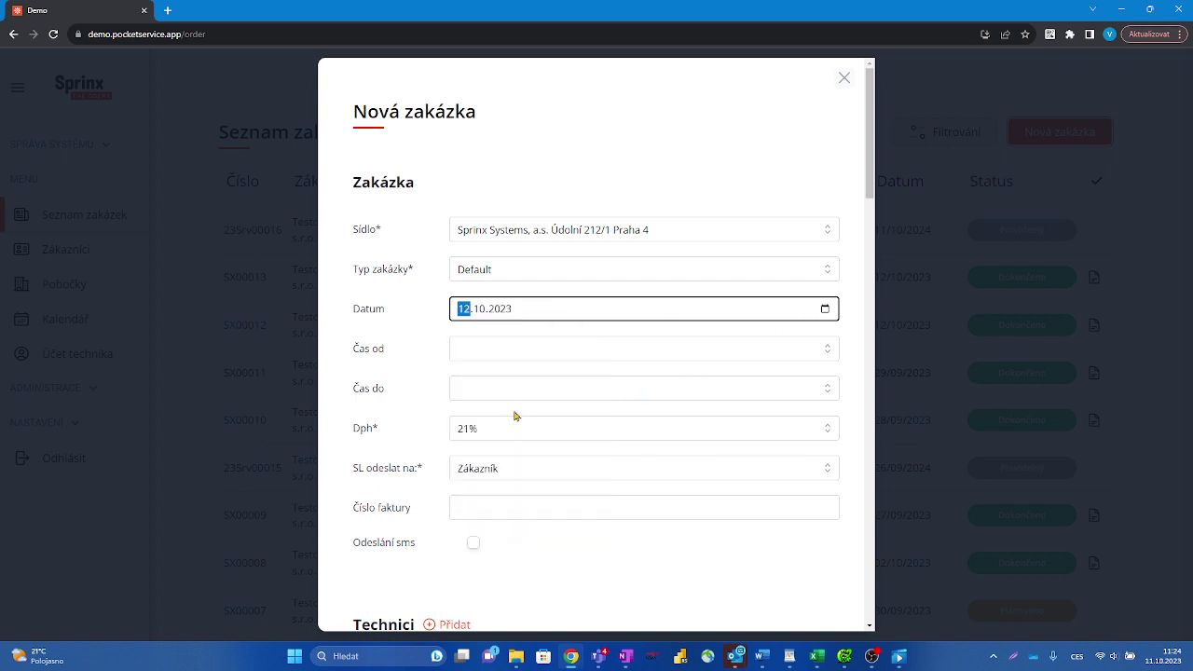
{"action": "left_click", "coordinate": [680, 351]}
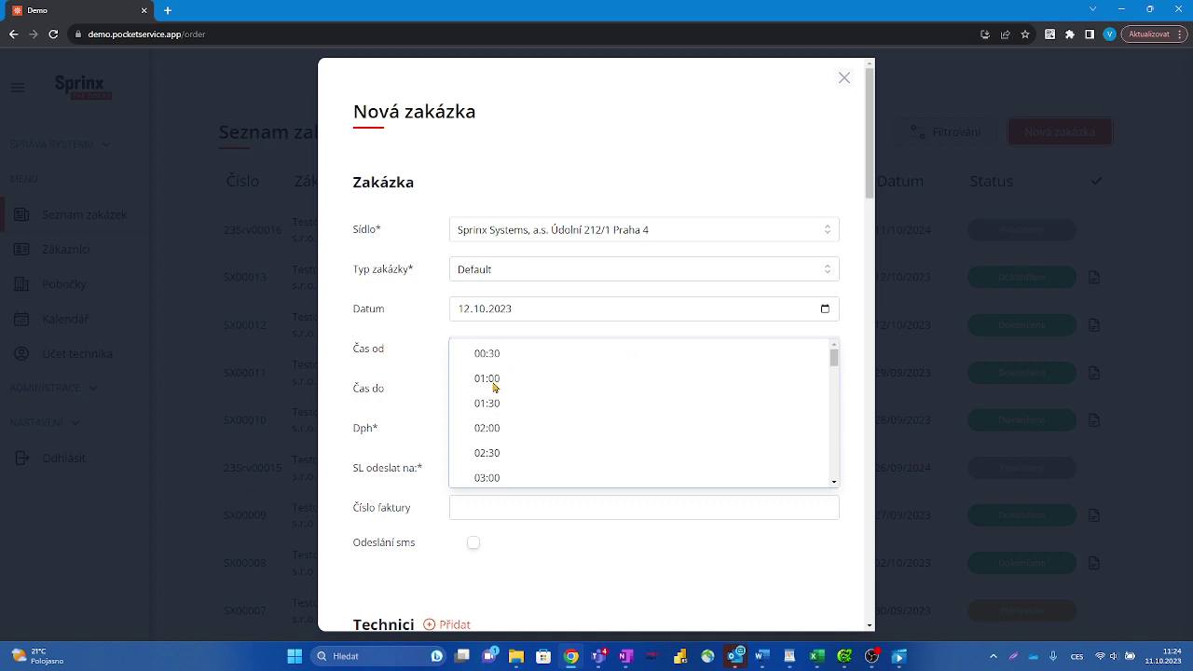
{"action": "scroll", "coordinate": [520, 426], "scroll_direction": "down", "scroll_amount": 5}
{"action": "left_click", "coordinate": [500, 428]}
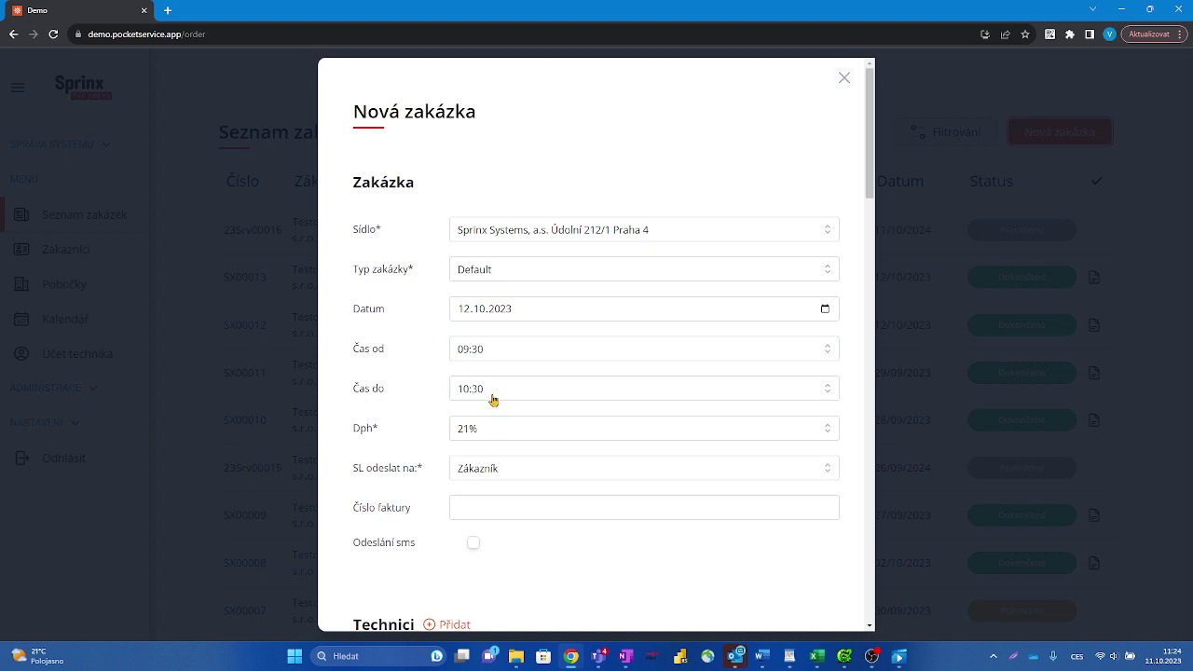
{"action": "left_click", "coordinate": [489, 394]}
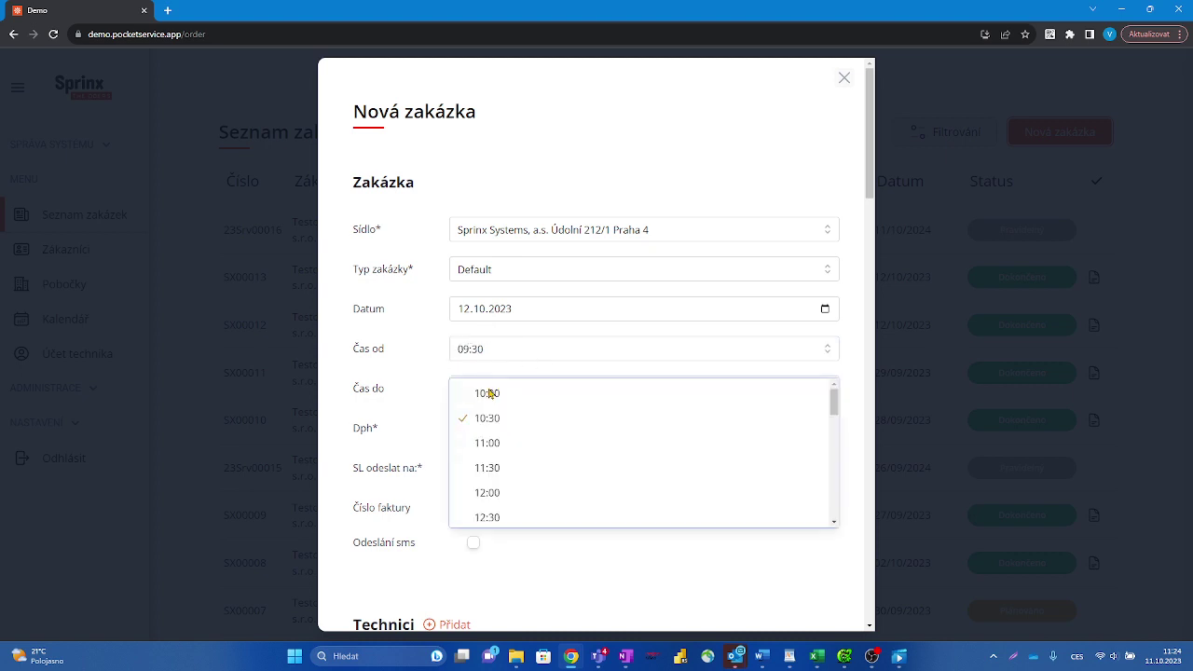
{"action": "left_click", "coordinate": [485, 494]}
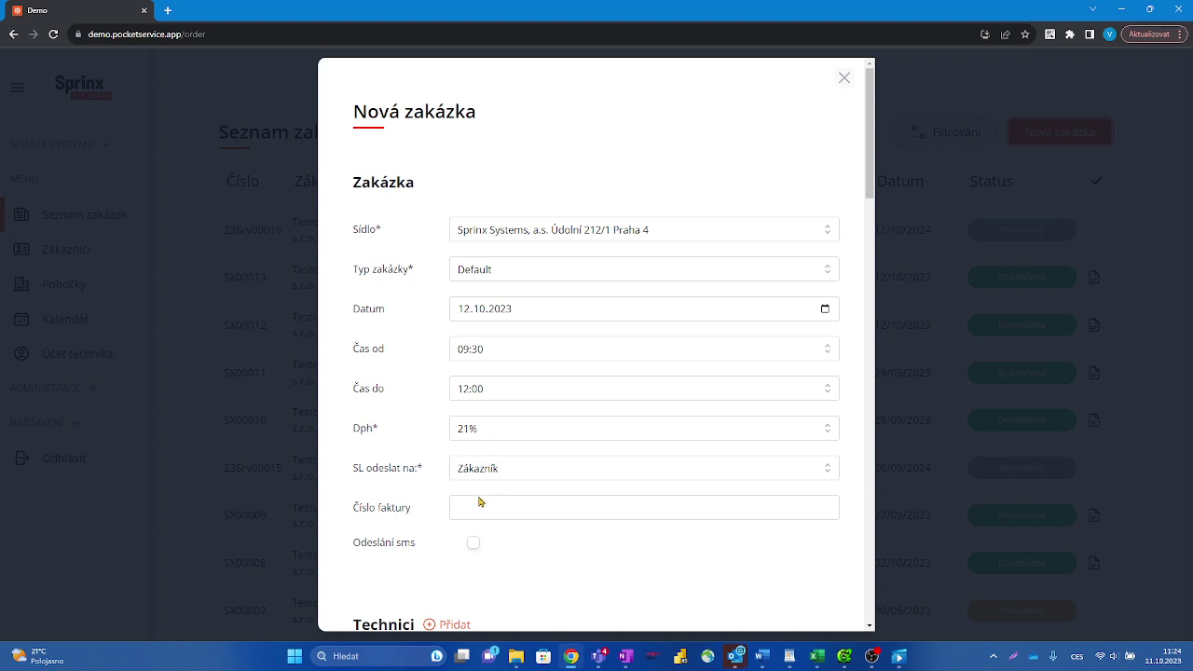
{"action": "scroll", "coordinate": [479, 498], "scroll_direction": "down", "scroll_amount": 2}
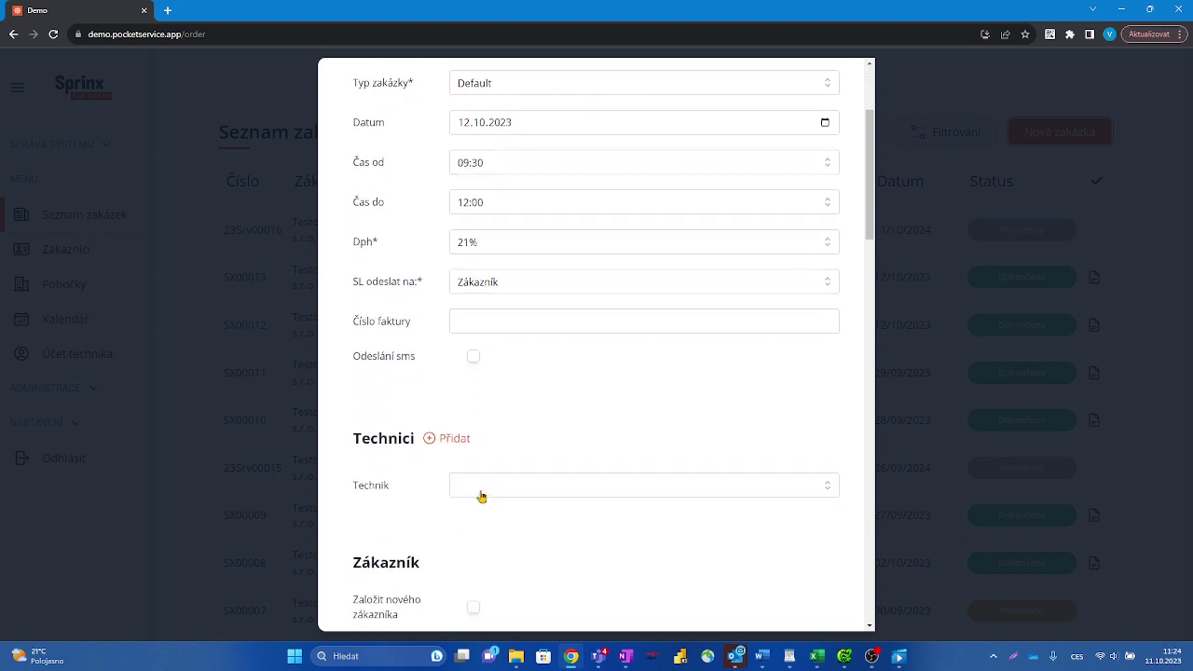
Step: Add the second available technician and remove the first, leaving one technician assigned
{"action": "left_click", "coordinate": [481, 495]}
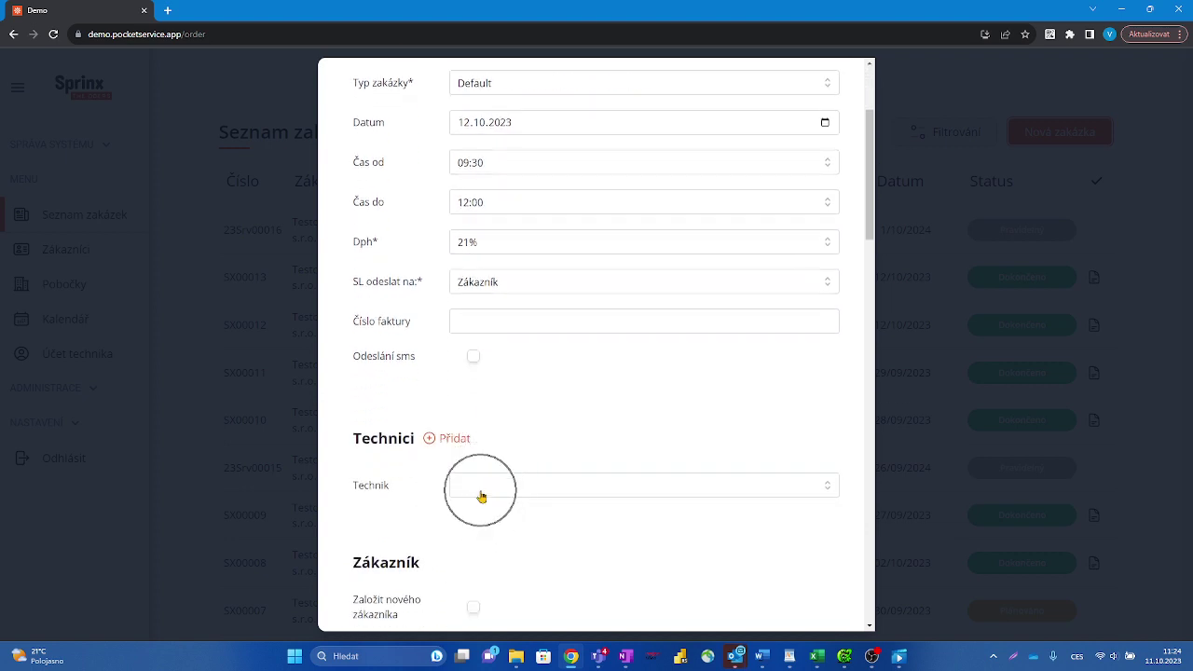
{"action": "left_click", "coordinate": [833, 496]}
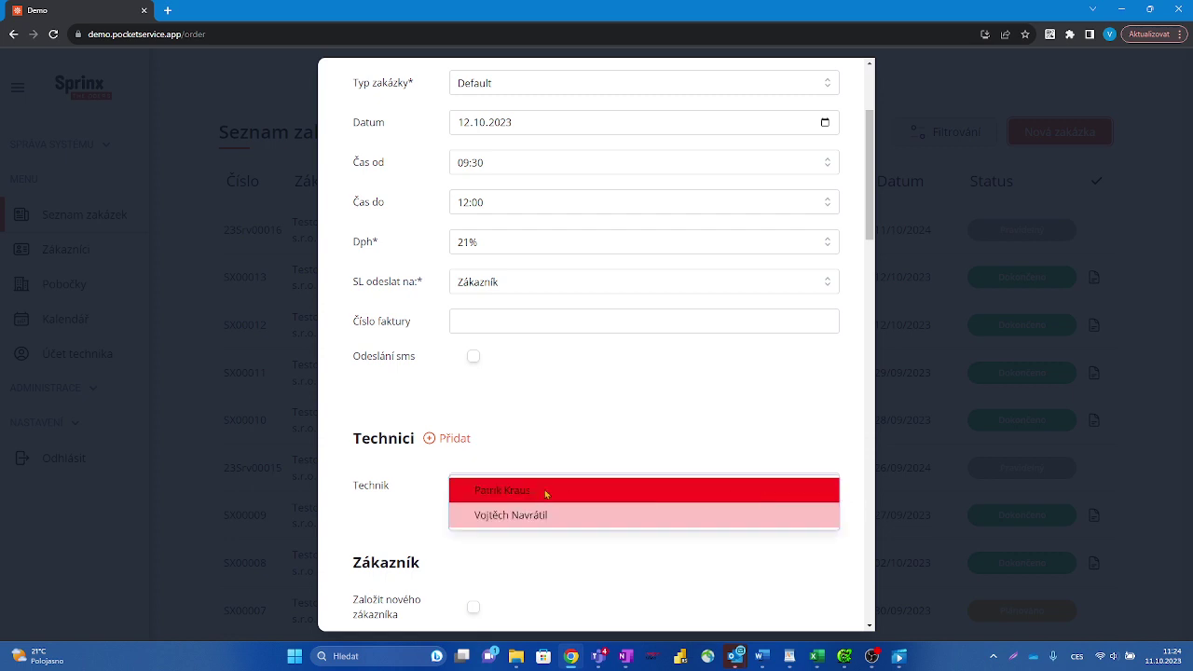
{"action": "left_click", "coordinate": [533, 492]}
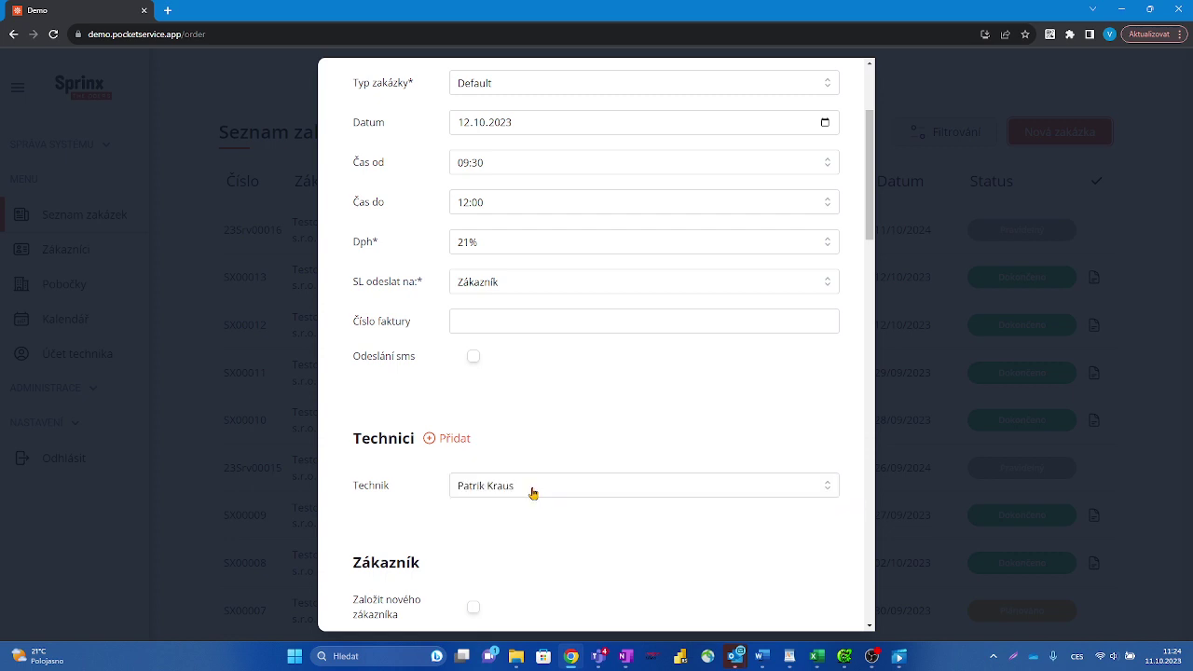
{"action": "left_click", "coordinate": [441, 445]}
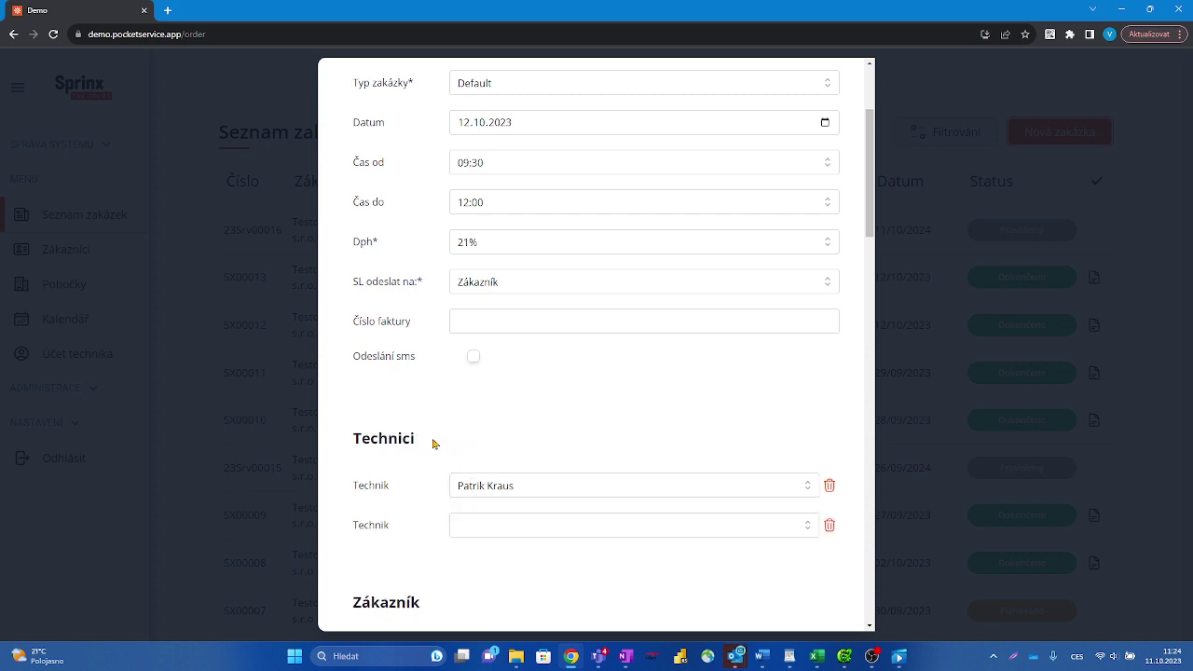
{"action": "left_click", "coordinate": [510, 536]}
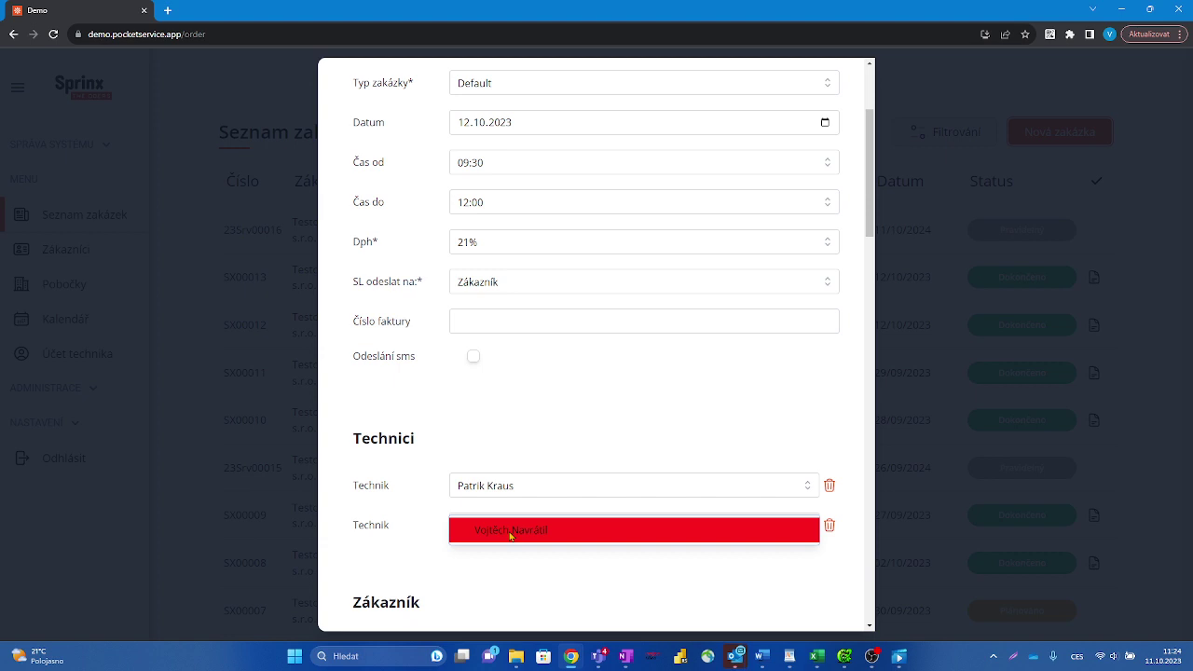
{"action": "left_click", "coordinate": [509, 533]}
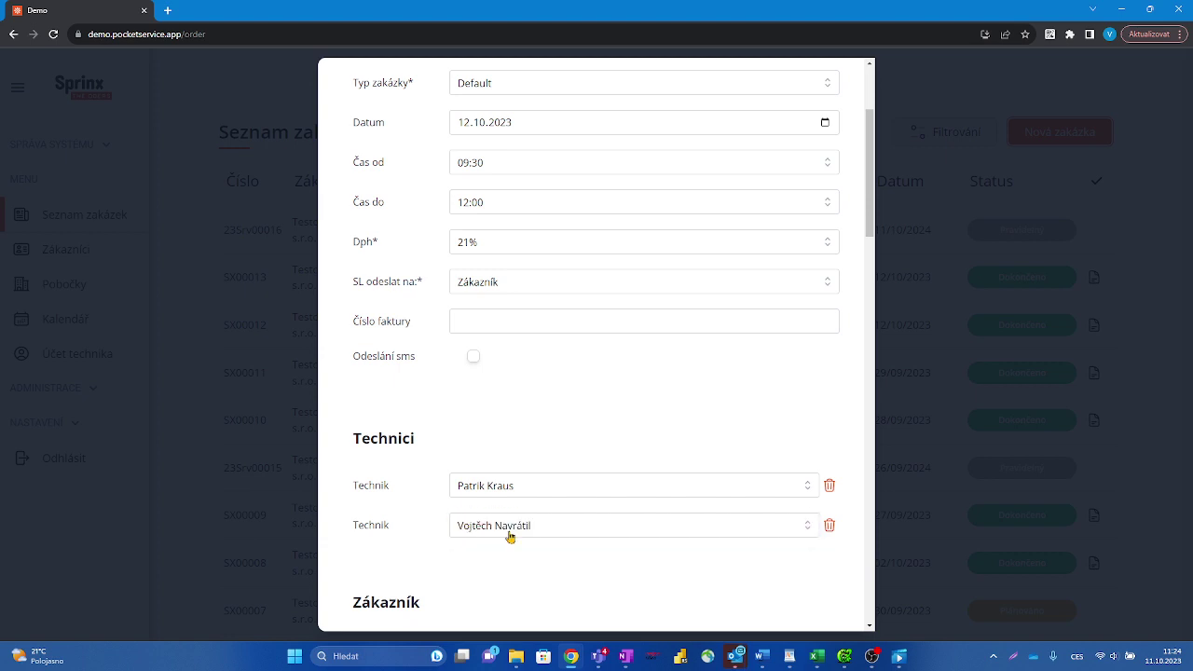
{"action": "scroll", "coordinate": [510, 536], "scroll_direction": "down", "scroll_amount": 2}
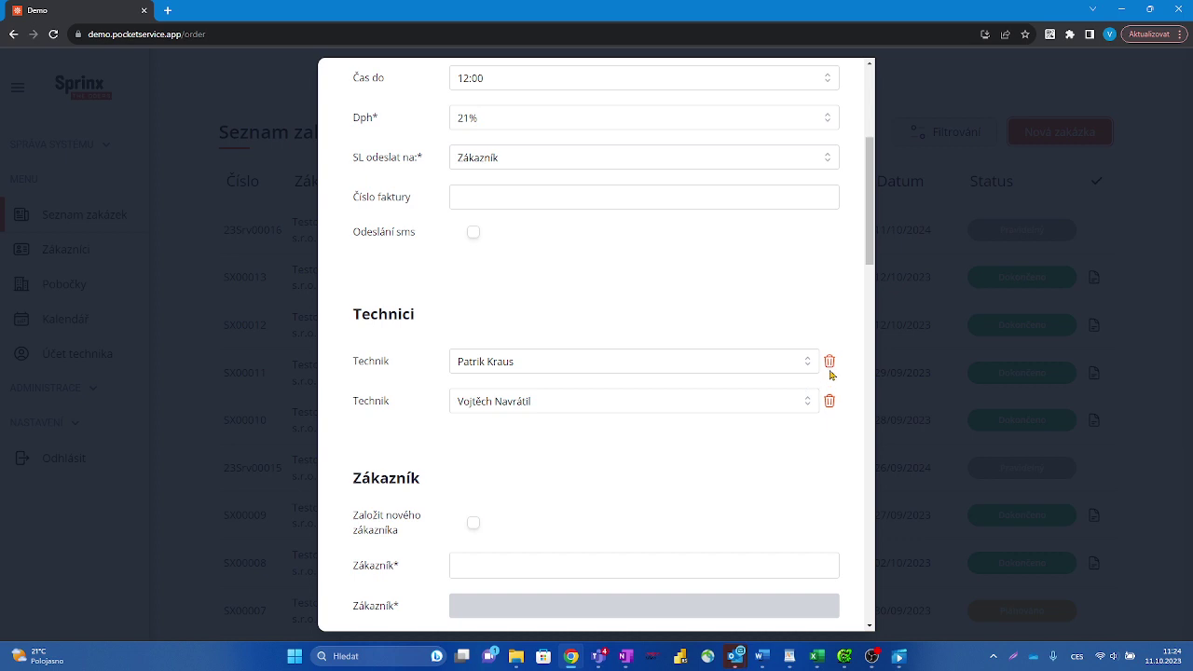
{"action": "left_click", "coordinate": [828, 361]}
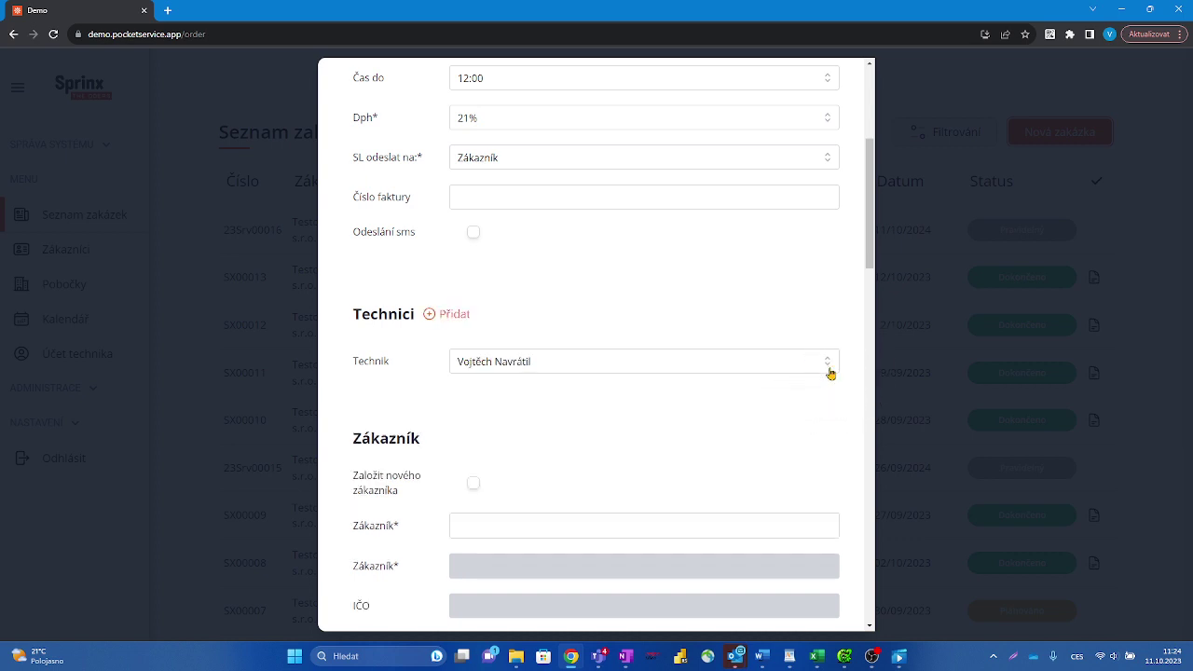
{"action": "scroll", "coordinate": [638, 412], "scroll_direction": "down", "scroll_amount": 2}
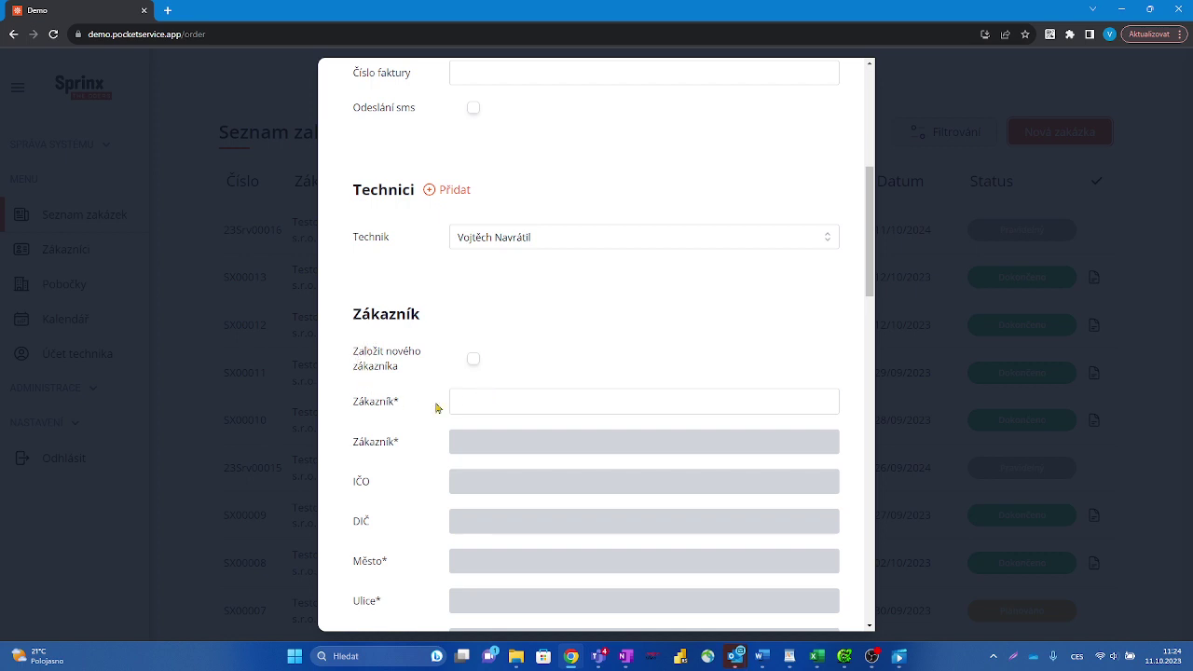
Step: Search customers with 'te' and choose Testovací klient, s.r.o. as the order's customer
{"action": "left_click", "coordinate": [461, 400]}
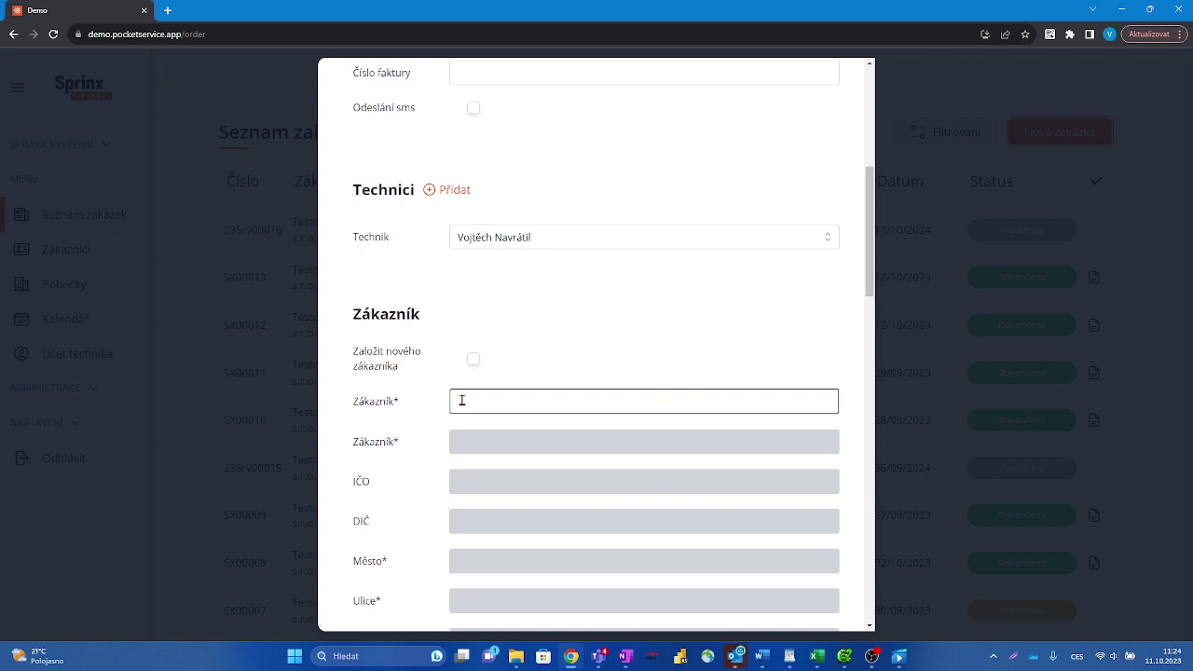
{"action": "type", "text": "vzdu"}
{"action": "key", "text": "BackSpace"}
{"action": "key", "text": "BackSpace"}
{"action": "key", "text": "BackSpace"}
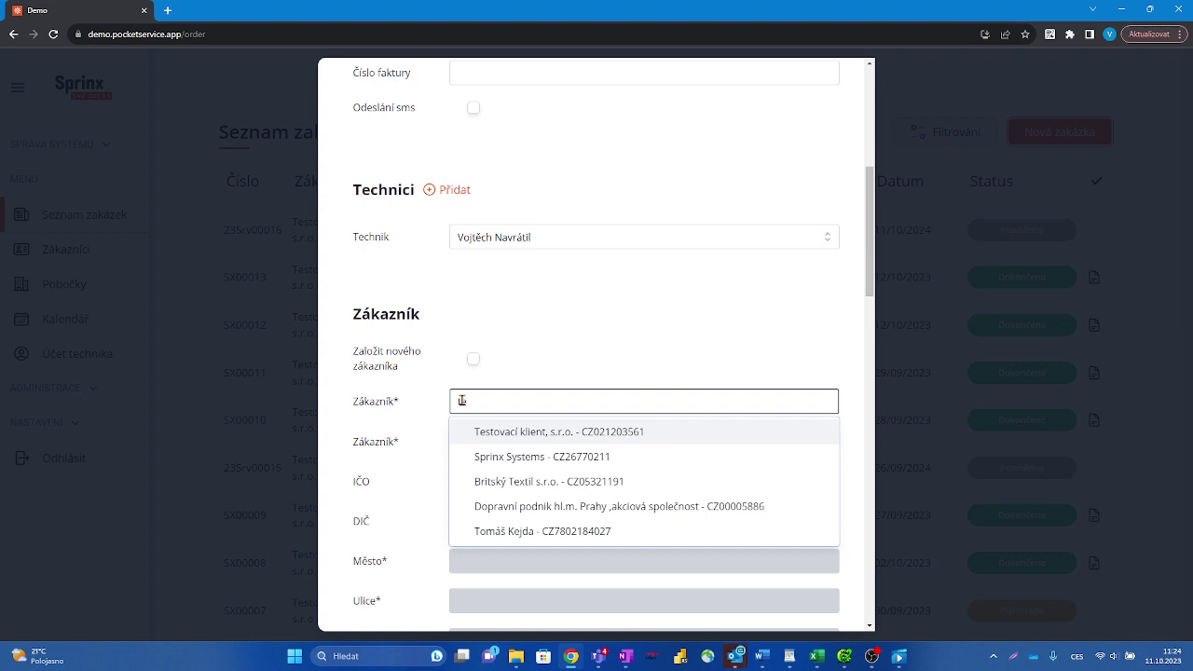
{"action": "type", "text": "te"}
{"action": "left_click", "coordinate": [522, 434]}
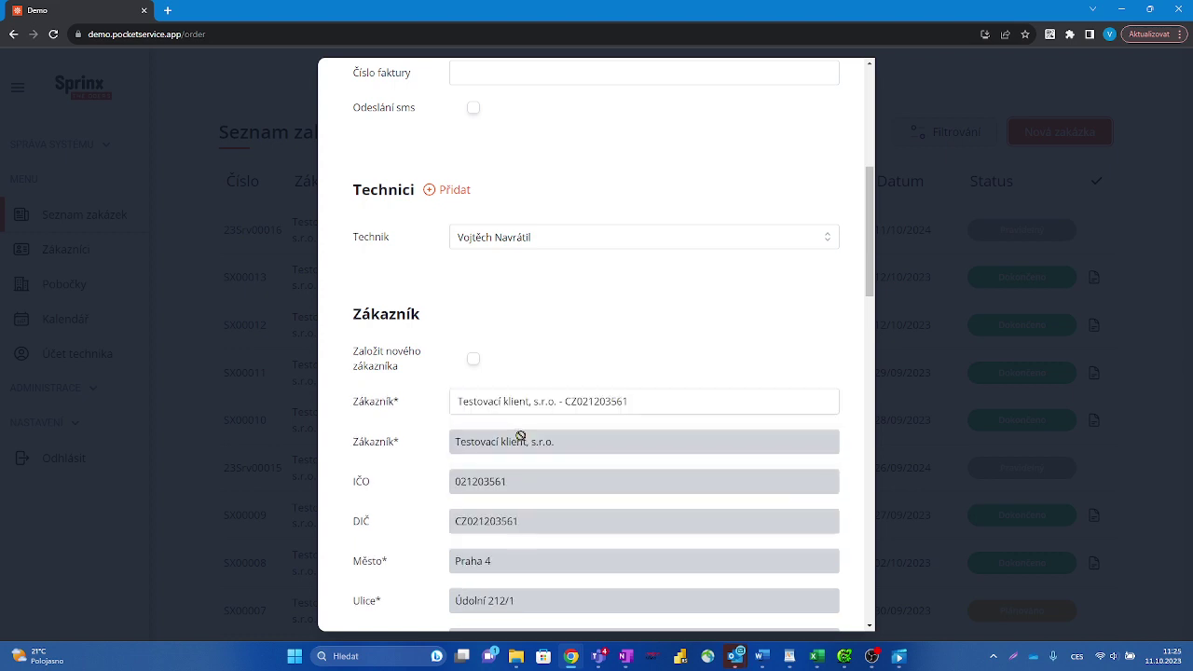
{"action": "scroll", "coordinate": [535, 444], "scroll_direction": "down", "scroll_amount": 2}
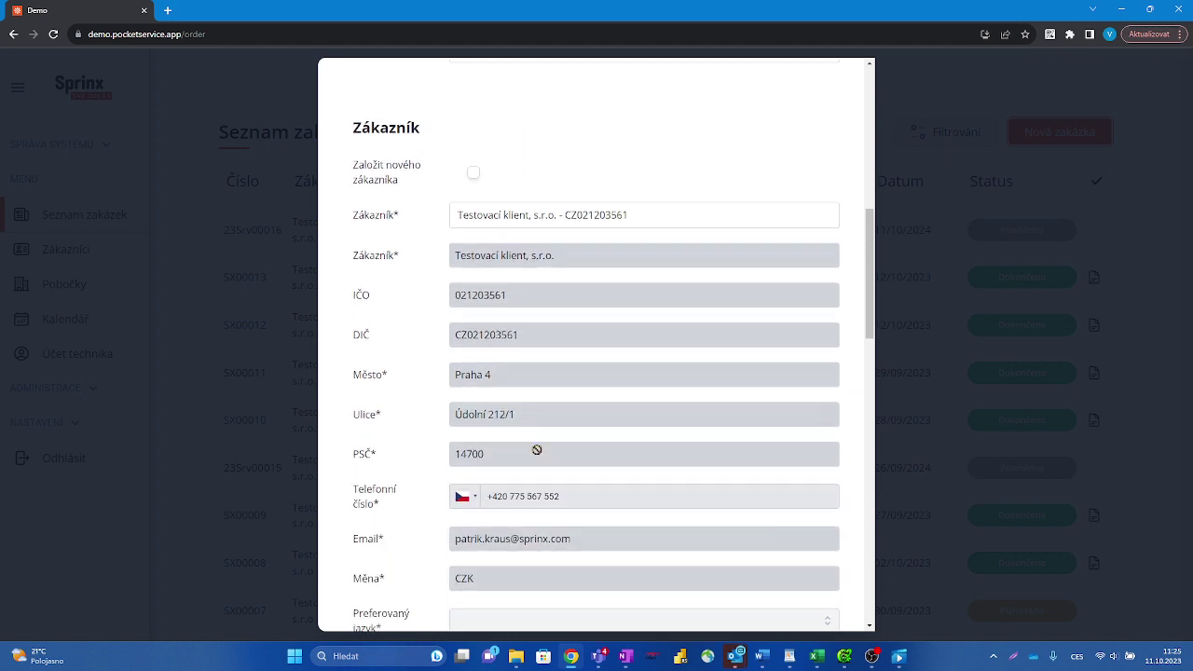
{"action": "scroll", "coordinate": [538, 453], "scroll_direction": "up", "scroll_amount": 2}
{"action": "scroll", "coordinate": [536, 450], "scroll_direction": "down", "scroll_amount": 2}
{"action": "scroll", "coordinate": [537, 450], "scroll_direction": "up", "scroll_amount": 1}
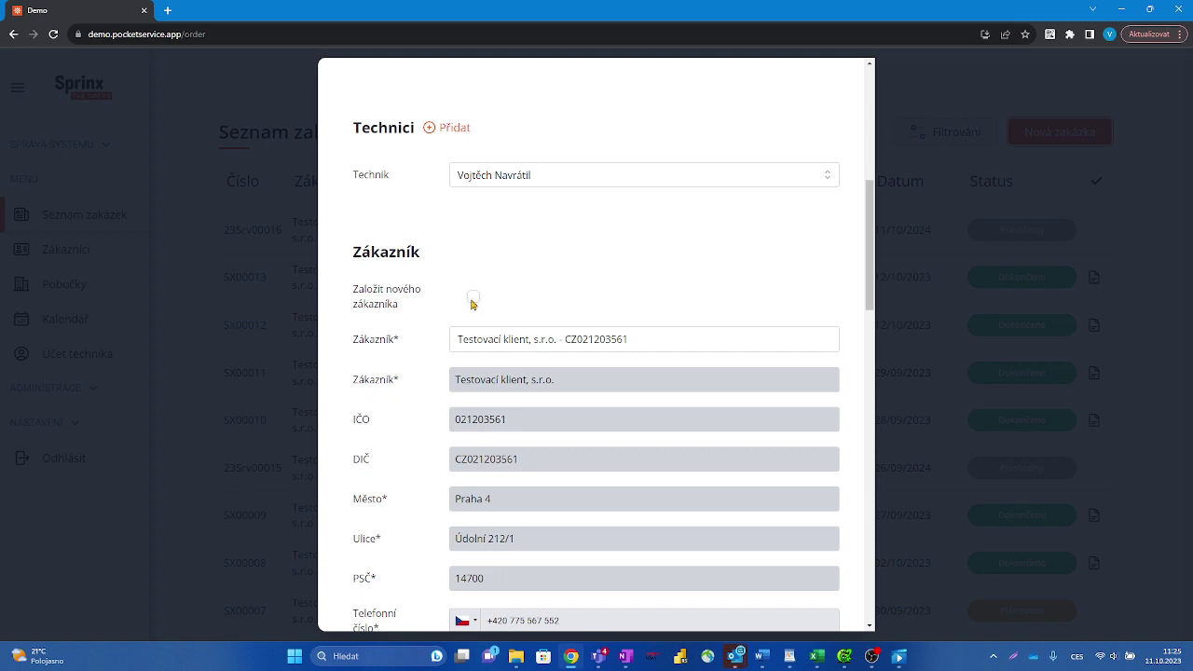
Step: Create a new customer named Vzduchotechnika and enter its IČO and DIČ
{"action": "left_click", "coordinate": [473, 298]}
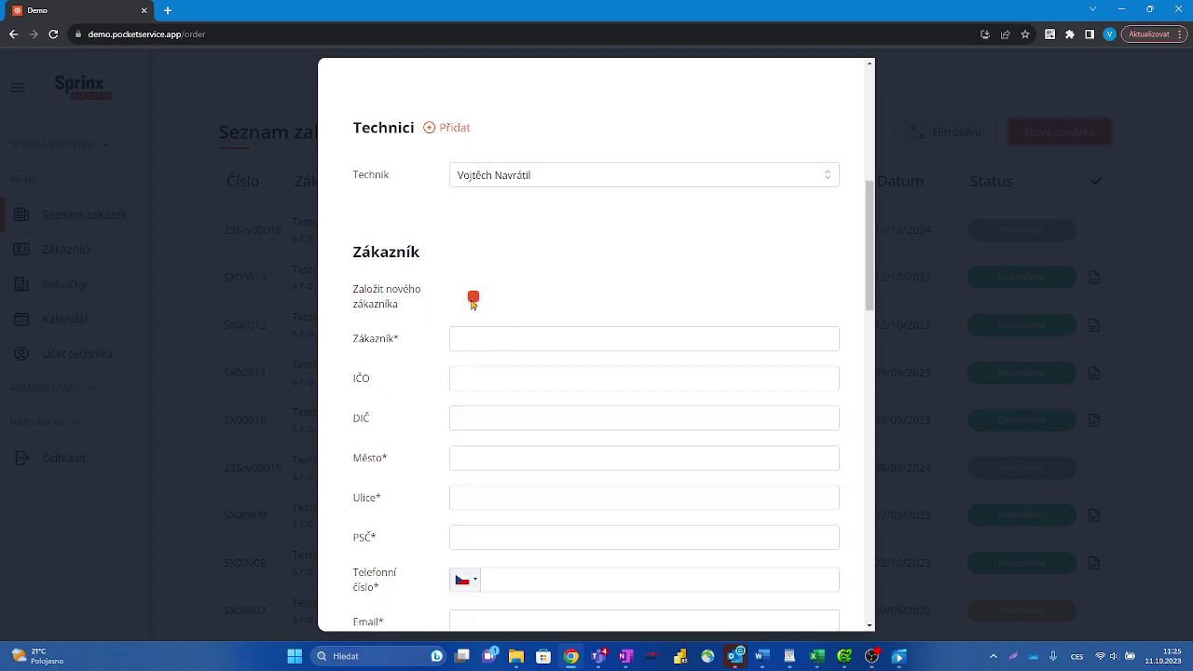
{"action": "left_click", "coordinate": [479, 336]}
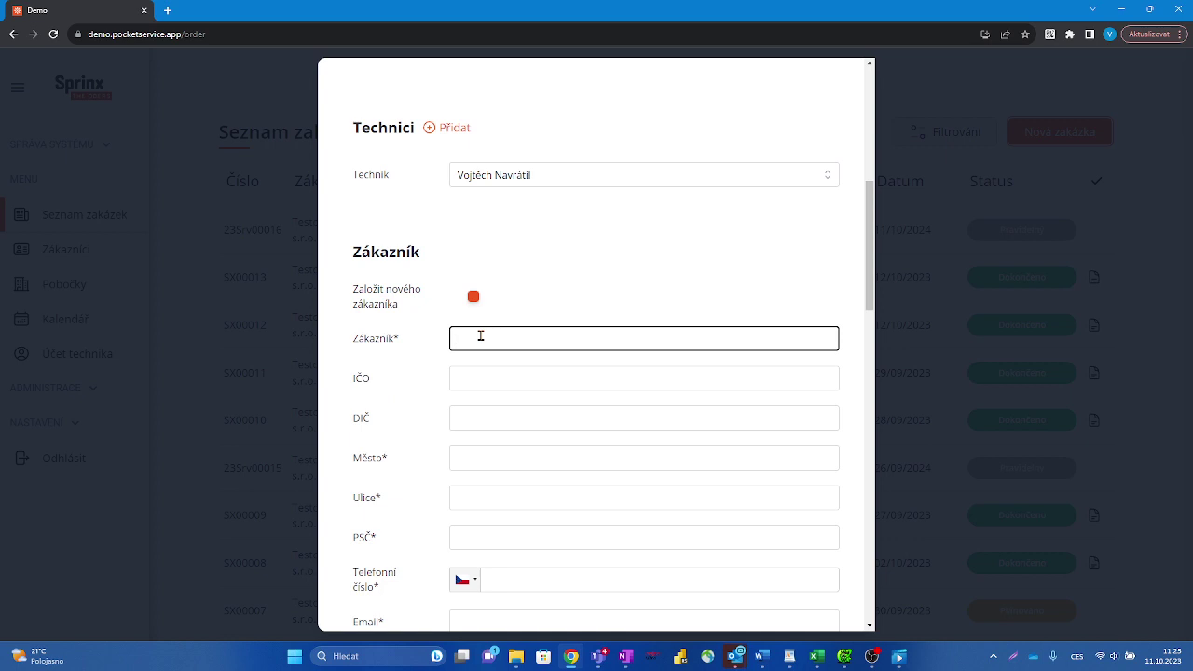
{"action": "type", "text": "Vzduchotechnika s.r.o."}
{"action": "left_click", "coordinate": [480, 375]}
{"action": "type", "text": "123456"}
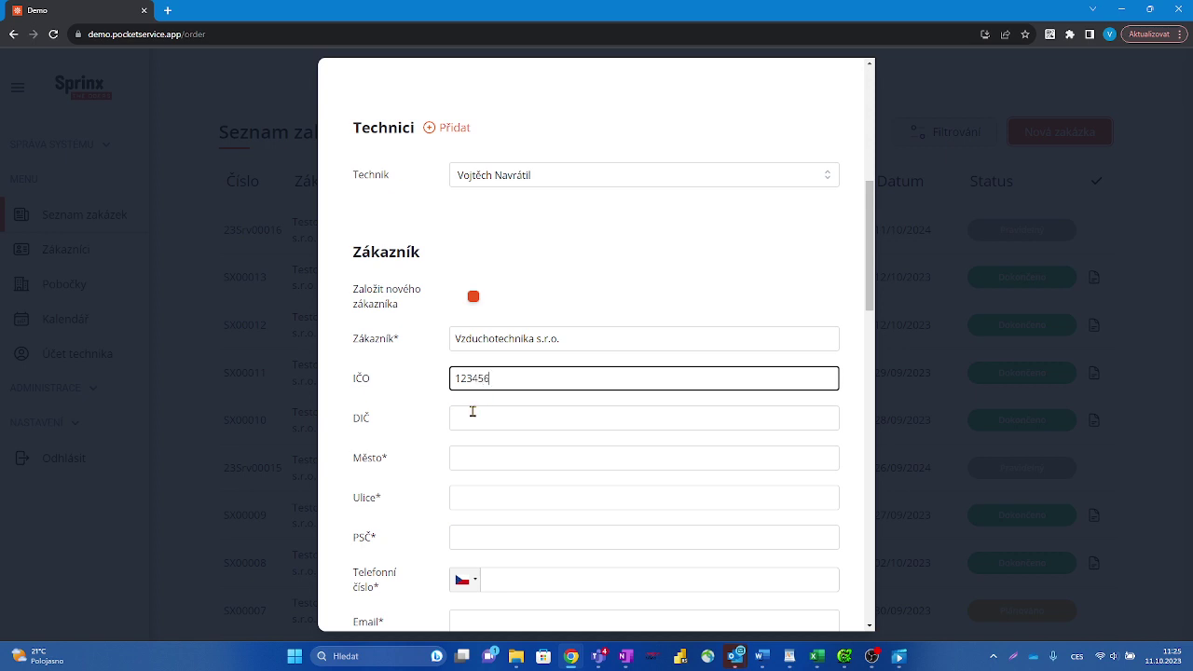
{"action": "left_click", "coordinate": [473, 411]}
{"action": "type", "text": "C"}
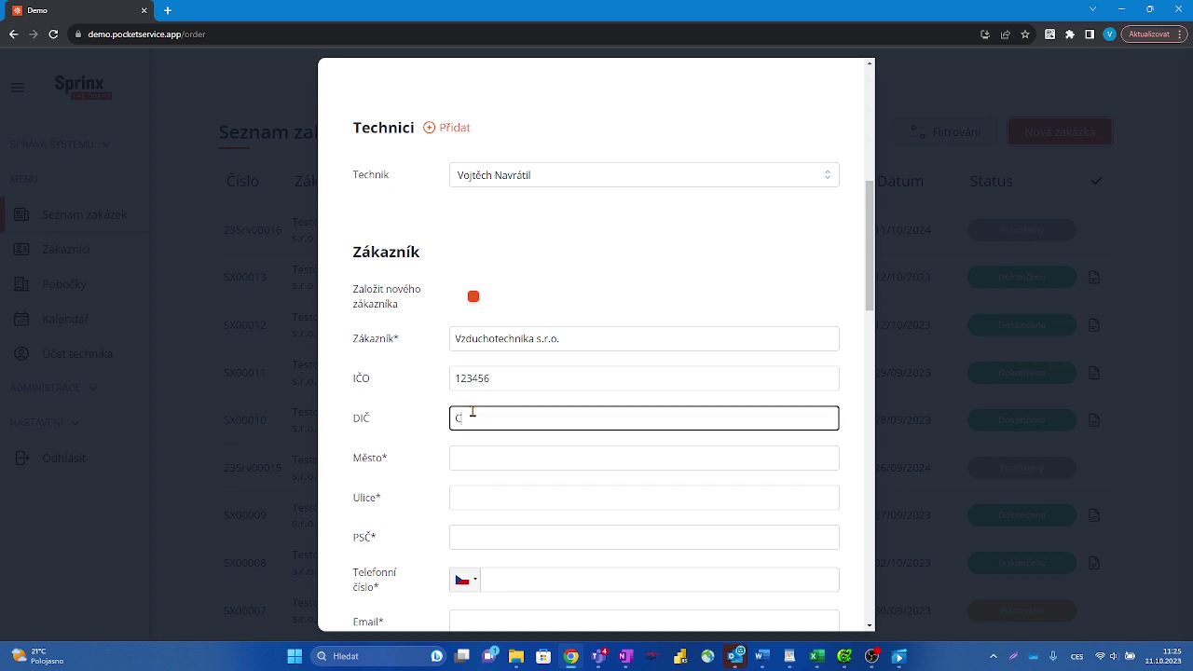
{"action": "type", "text": "Z123456"}
Step: Enter the customer's city, street and postal code, and begin the phone number with +60
{"action": "left_click", "coordinate": [477, 458]}
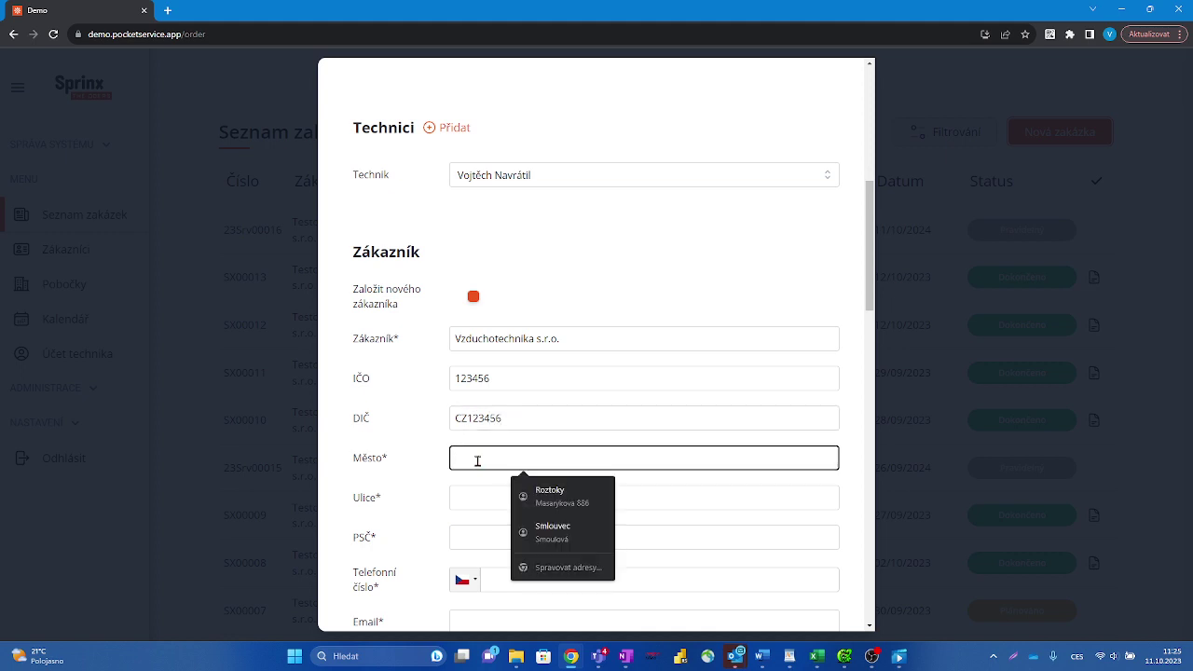
{"action": "type", "text": "Praha"}
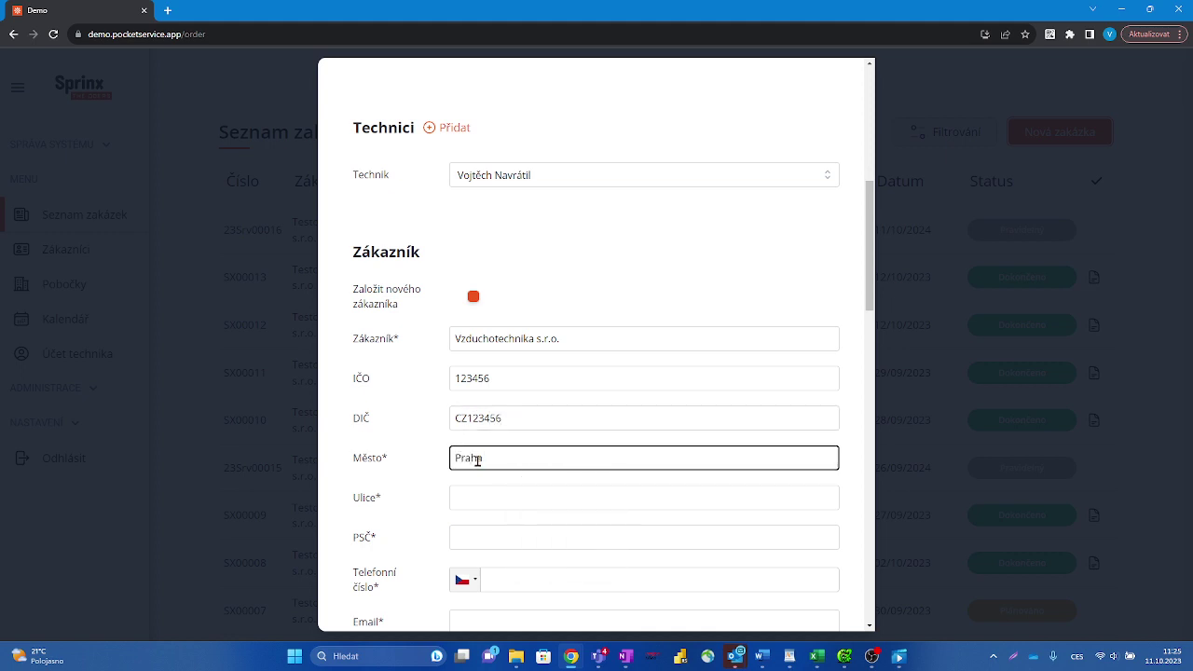
{"action": "type", "text": " 6"}
{"action": "left_click", "coordinate": [472, 502]}
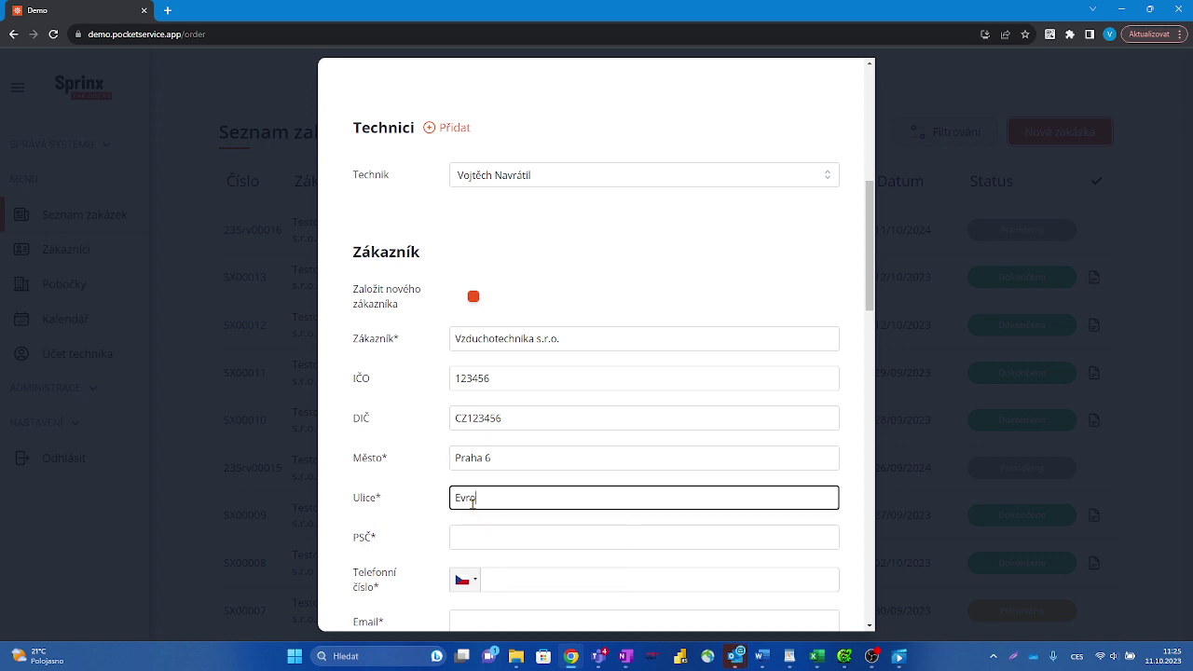
{"action": "left_click", "coordinate": [471, 542]}
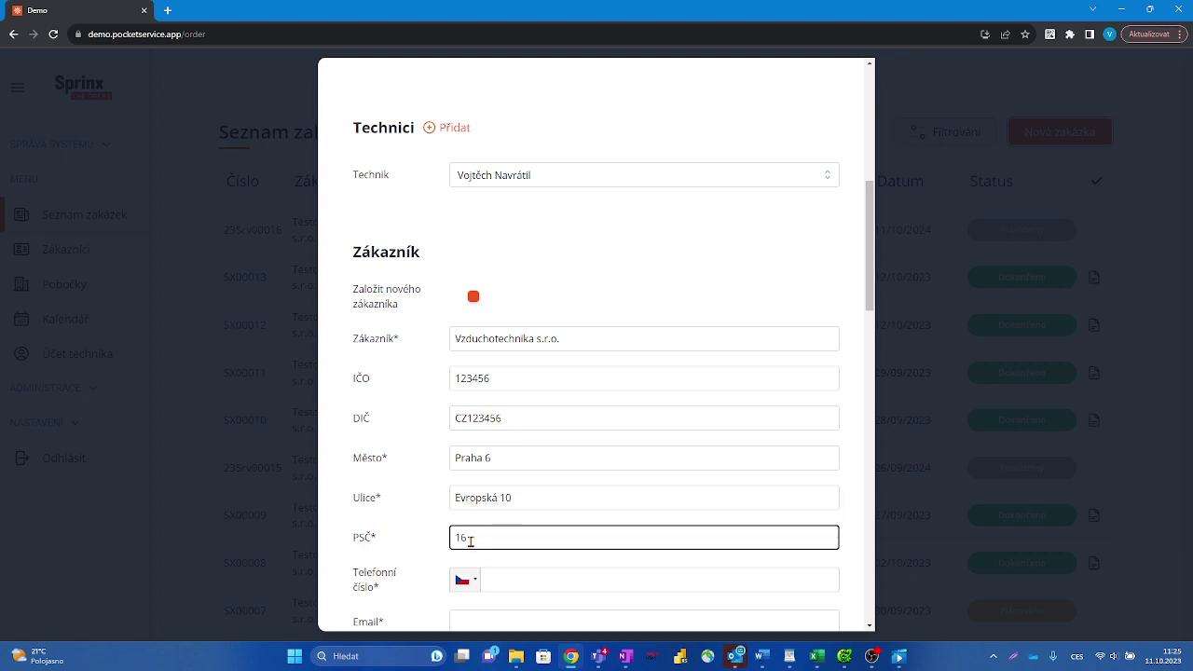
{"action": "type", "text": "16000"}
{"action": "left_click", "coordinate": [507, 584]}
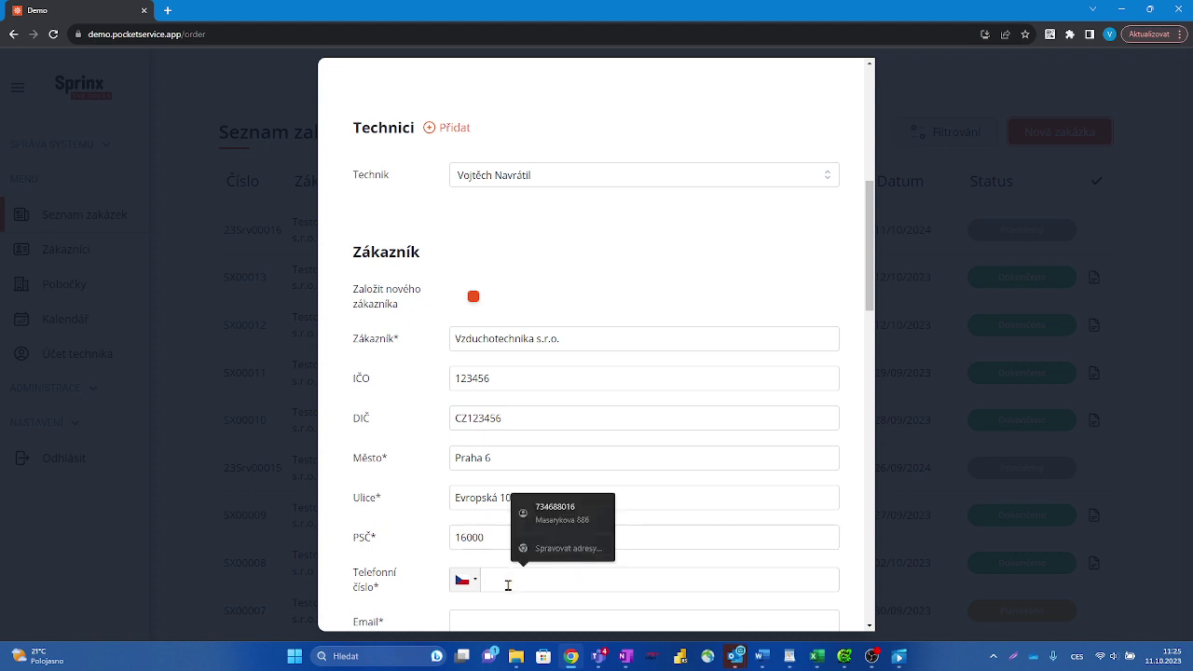
{"action": "type", "text": "+60 21-2345-6"}
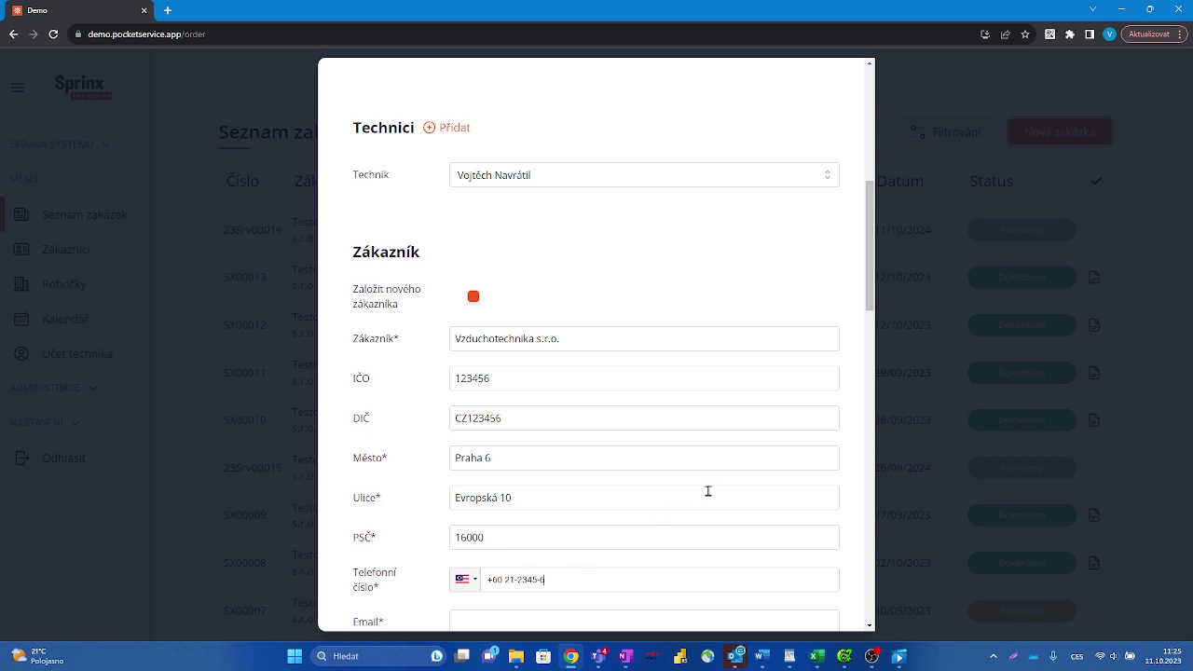
Step: Change the customer's phone country code to Czech Republic (+420)
{"action": "scroll", "coordinate": [705, 491], "scroll_direction": "down", "scroll_amount": 2}
{"action": "left_click", "coordinate": [503, 461]}
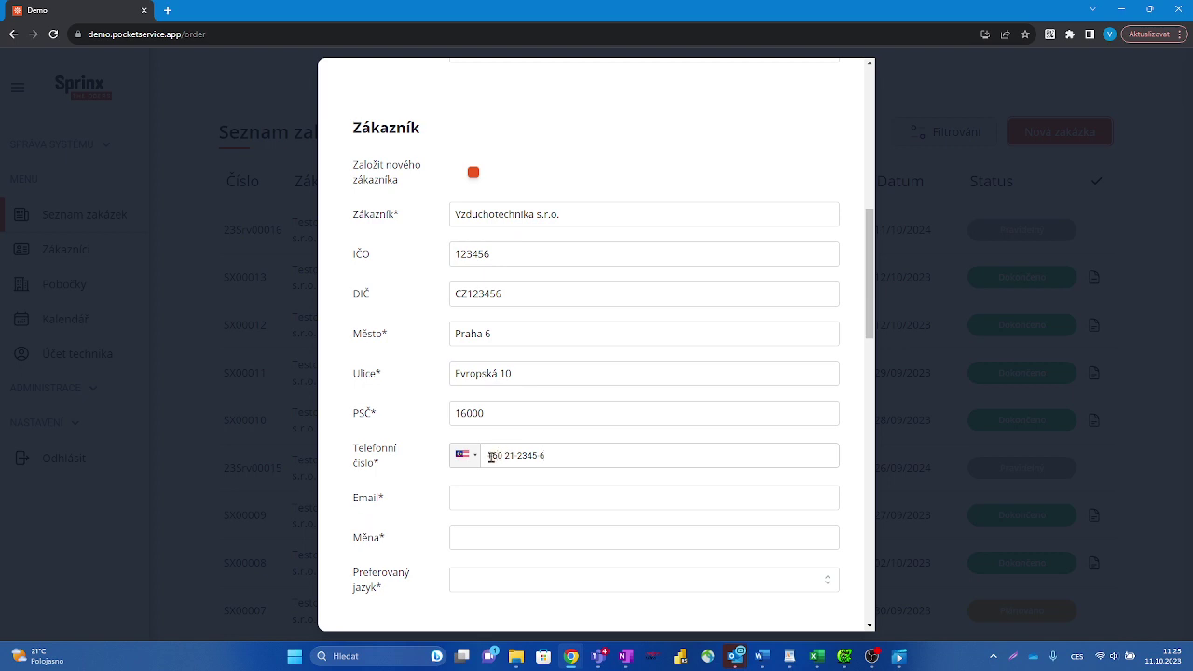
{"action": "left_click", "coordinate": [475, 456]}
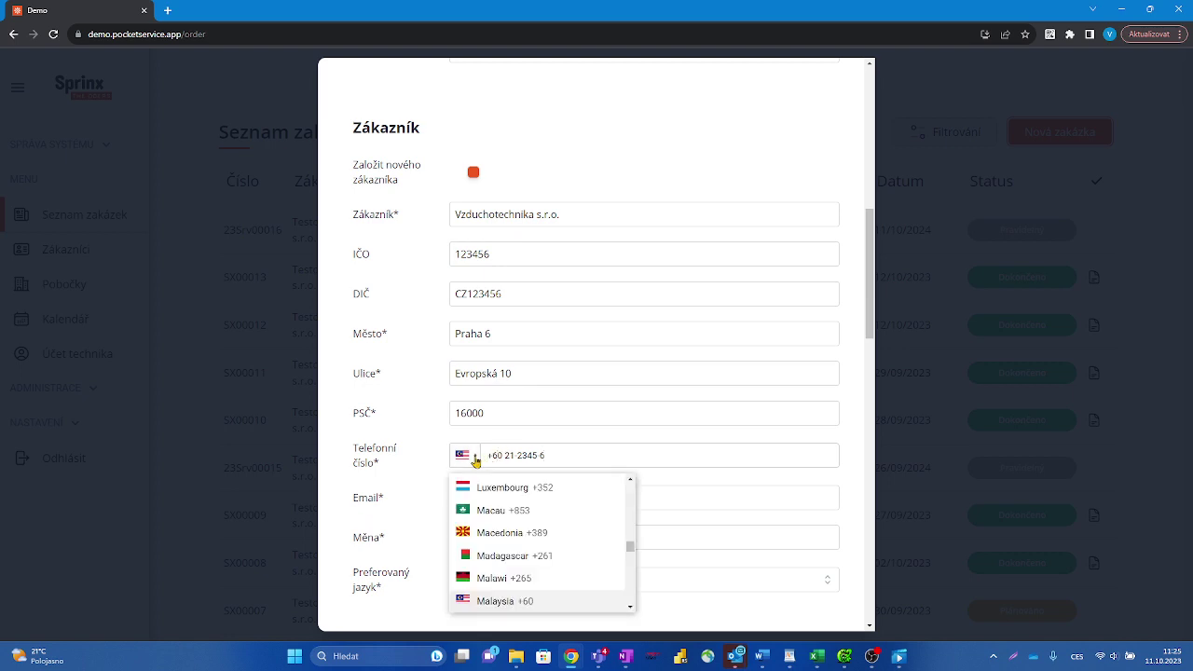
{"action": "key", "text": "d"}
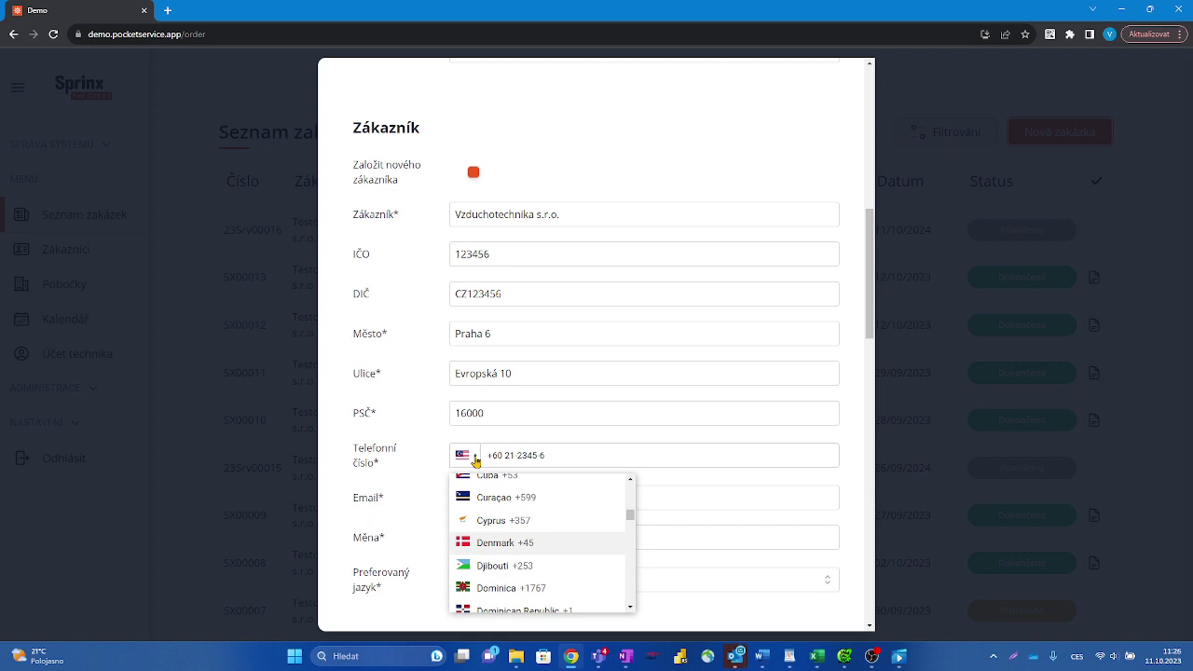
{"action": "scroll", "coordinate": [506, 551], "scroll_direction": "up", "scroll_amount": 2}
{"action": "scroll", "coordinate": [506, 552], "scroll_direction": "down", "scroll_amount": 2}
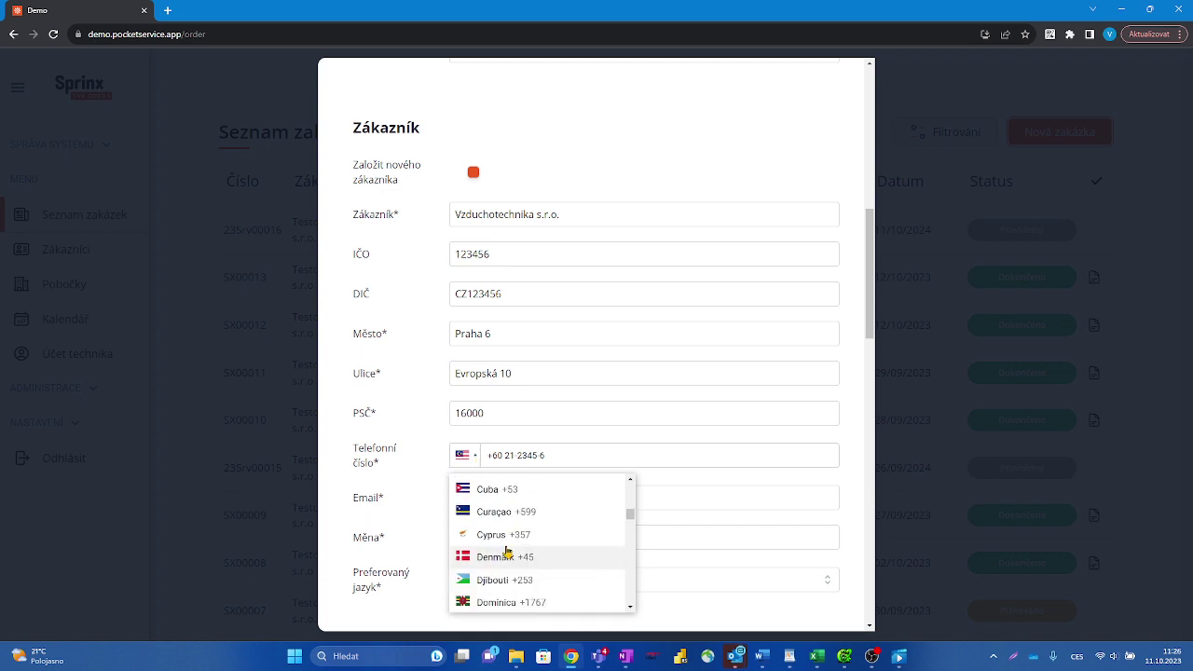
{"action": "scroll", "coordinate": [505, 551], "scroll_direction": "down", "scroll_amount": 1}
{"action": "scroll", "coordinate": [506, 552], "scroll_direction": "down", "scroll_amount": 2}
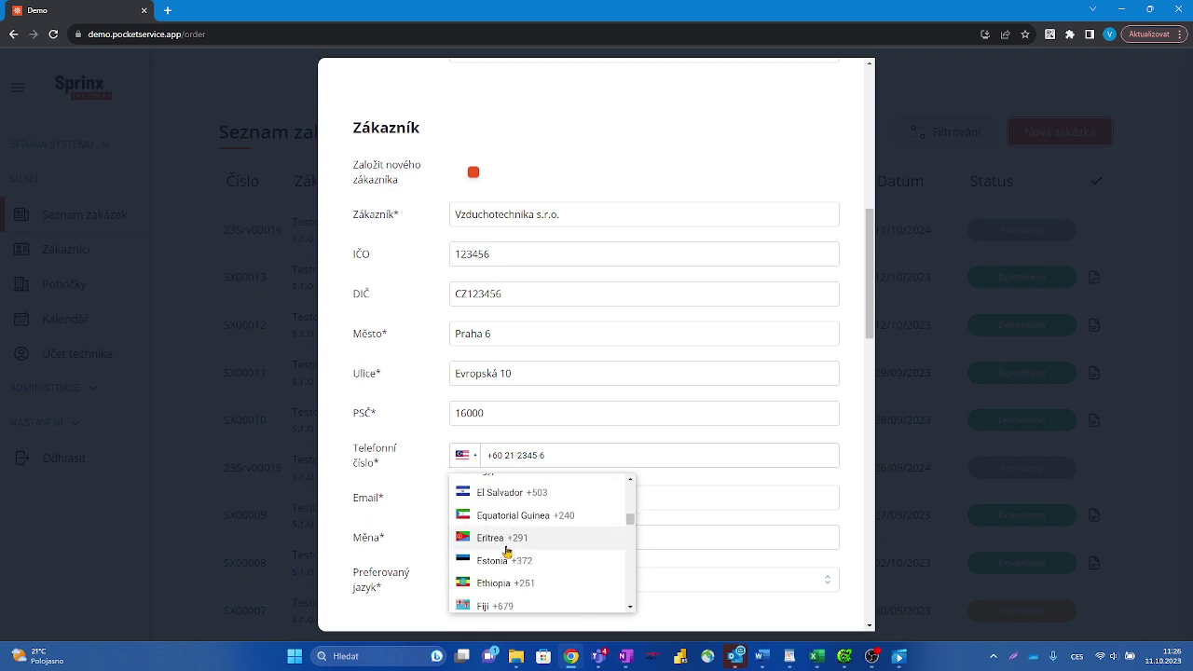
{"action": "scroll", "coordinate": [506, 551], "scroll_direction": "up", "scroll_amount": 8}
{"action": "scroll", "coordinate": [506, 552], "scroll_direction": "up", "scroll_amount": 4}
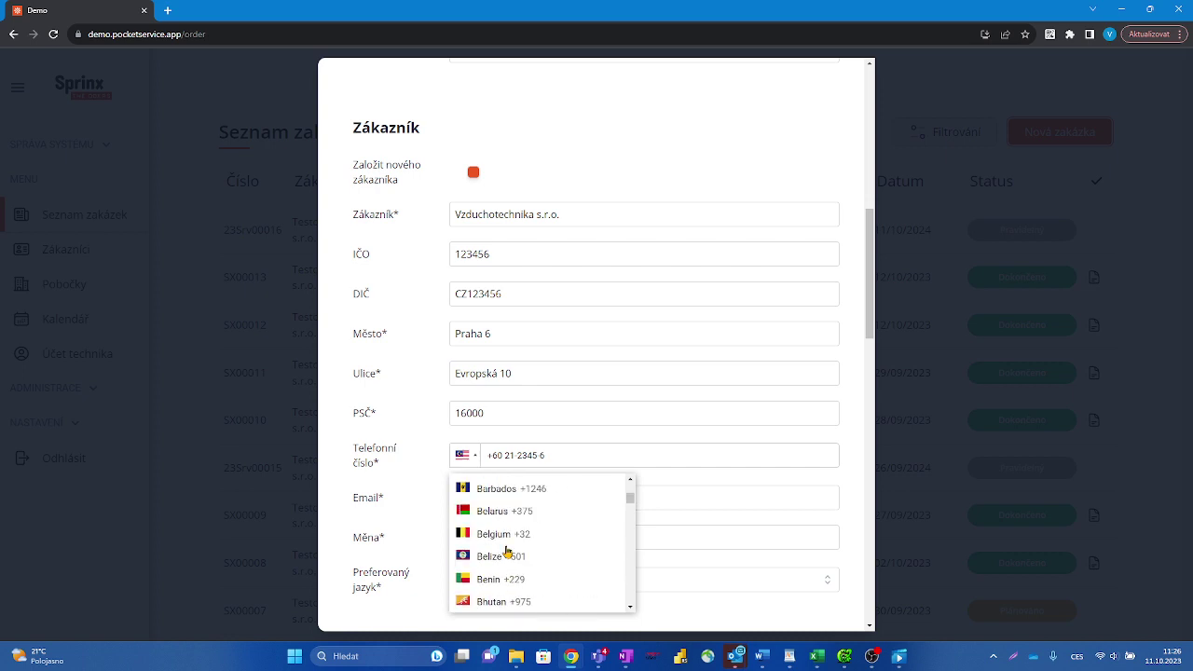
{"action": "scroll", "coordinate": [506, 552], "scroll_direction": "up", "scroll_amount": 6}
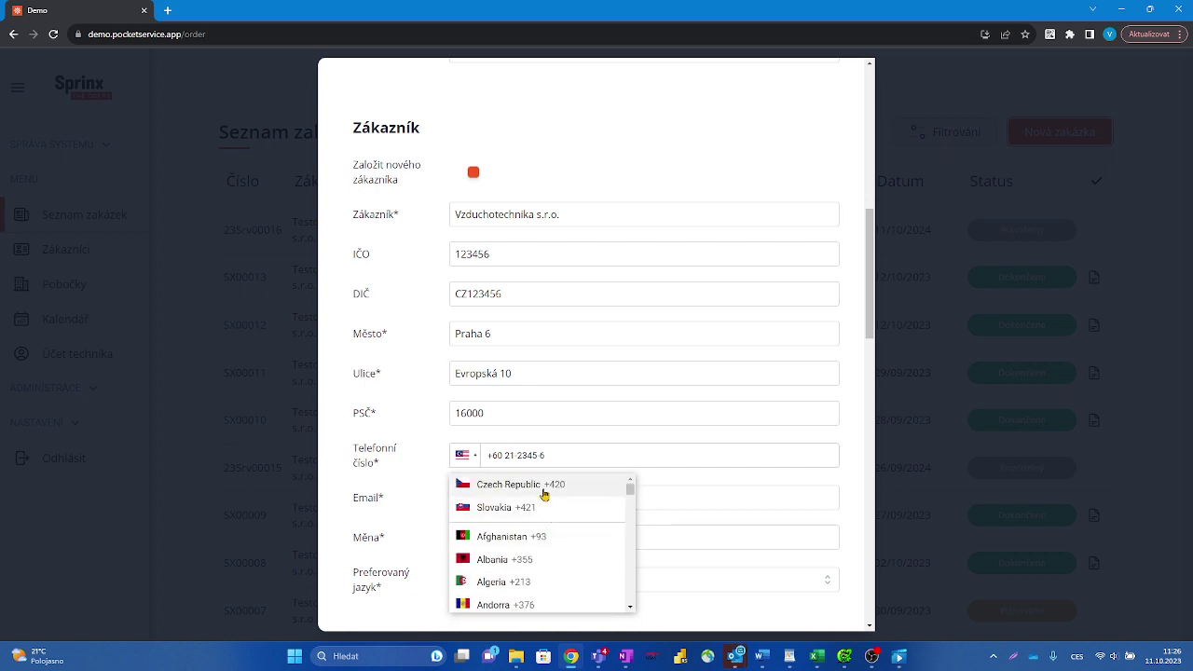
{"action": "left_click", "coordinate": [544, 494]}
Step: Fill in the customer's e-mail, currency CZK and preferred language Česky
{"action": "left_click", "coordinate": [499, 496]}
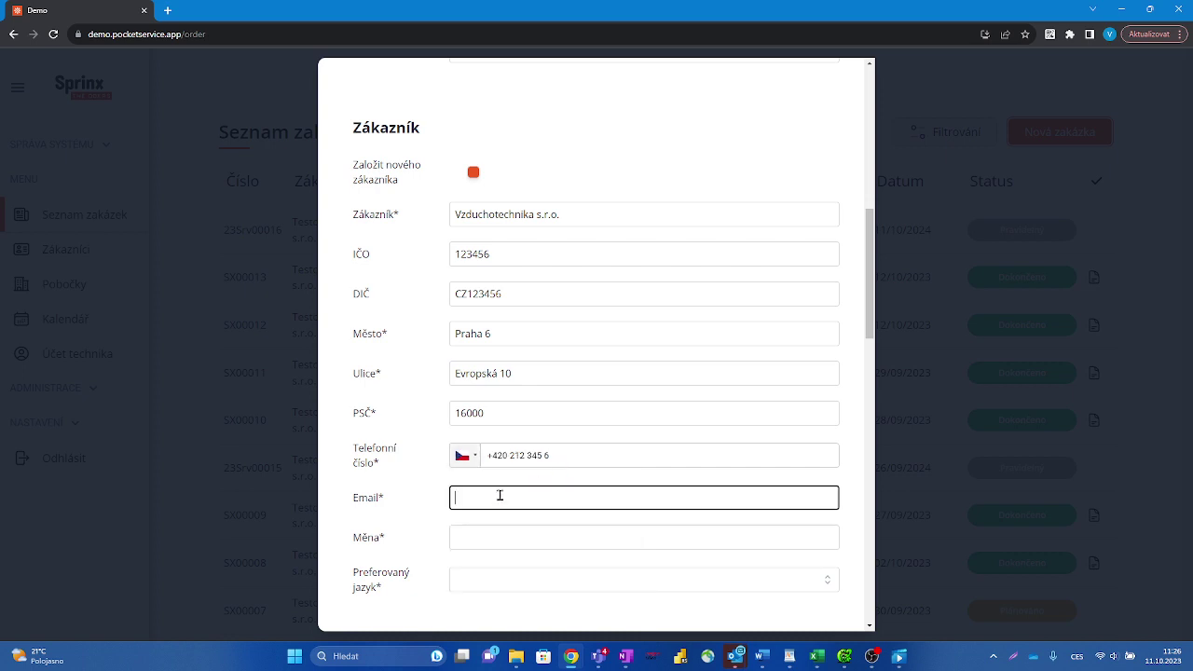
{"action": "type", "text": "test@test.cz"}
{"action": "left_click", "coordinate": [501, 534]}
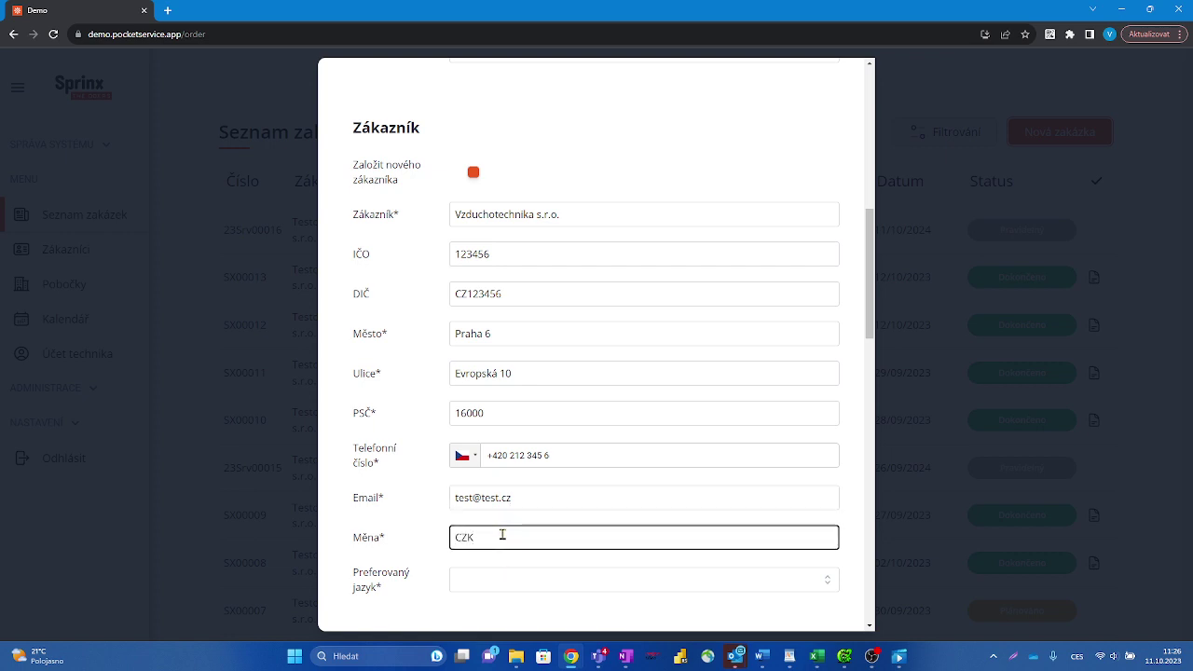
{"action": "left_click", "coordinate": [510, 587]}
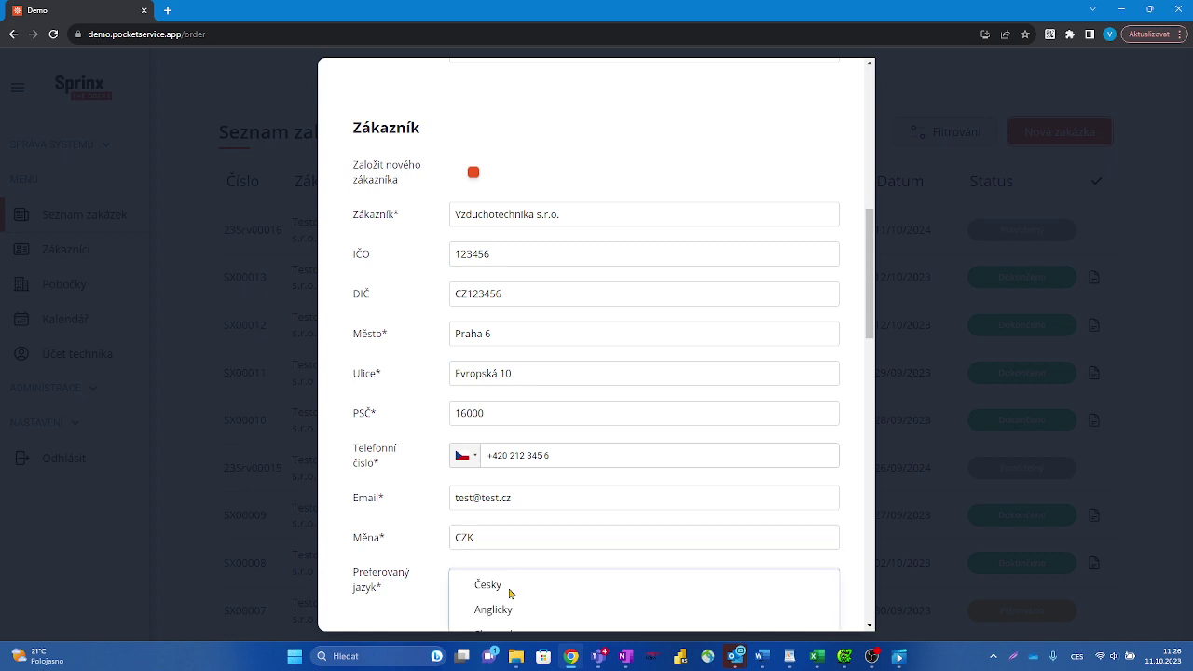
{"action": "left_click", "coordinate": [508, 586]}
{"action": "scroll", "coordinate": [636, 506], "scroll_direction": "down", "scroll_amount": 3}
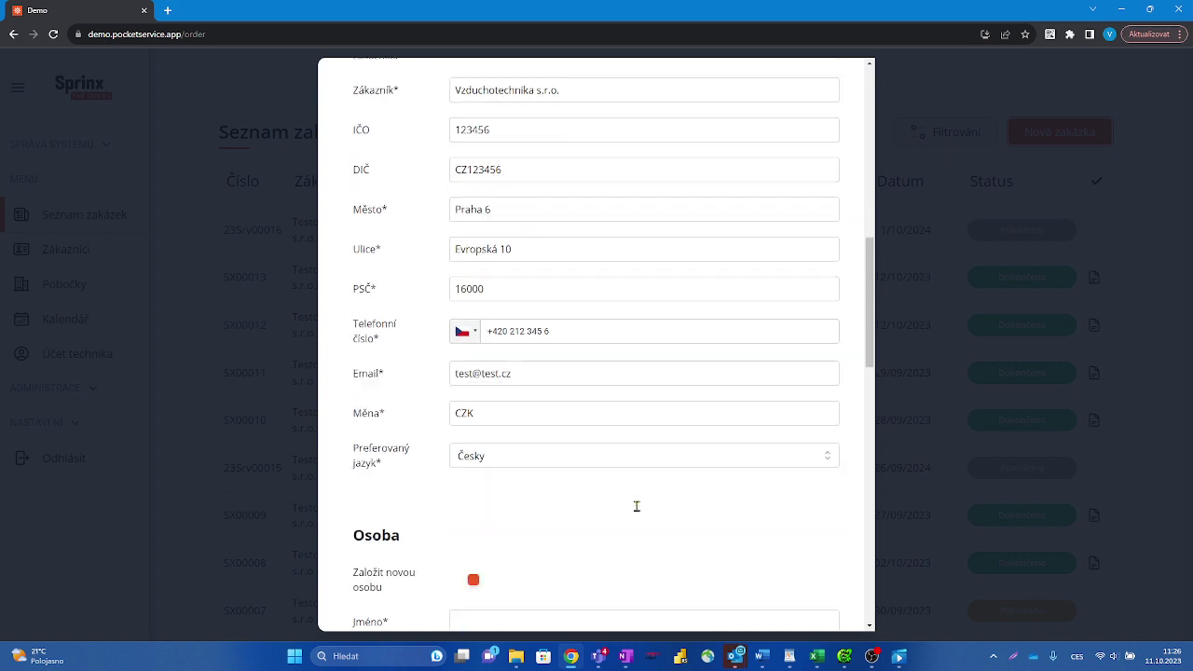
Step: In the Osoba section, enter the contact person's full name, phone number and e-mail
{"action": "scroll", "coordinate": [637, 506], "scroll_direction": "down", "scroll_amount": 2}
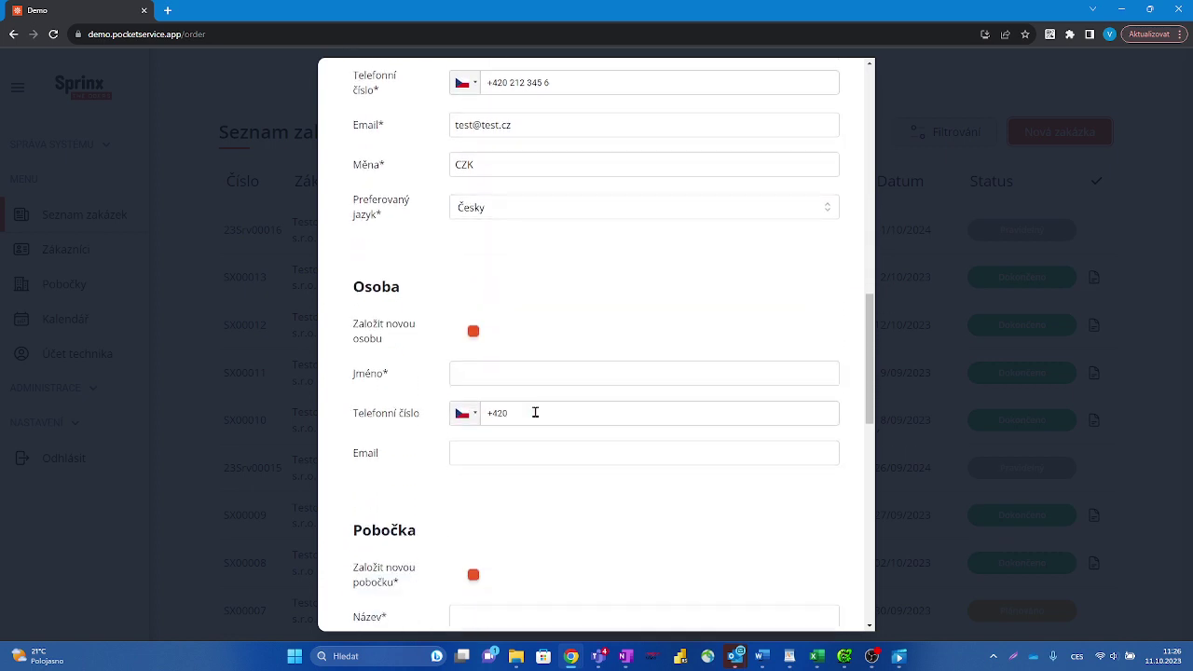
{"action": "left_click", "coordinate": [480, 378]}
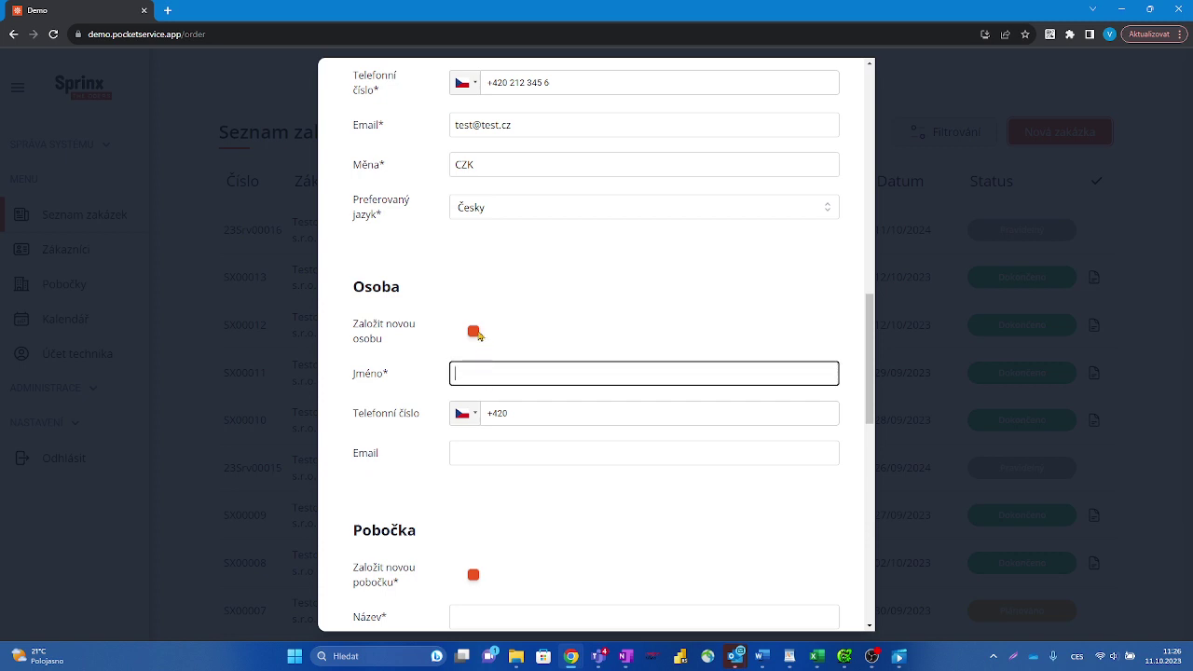
{"action": "left_click", "coordinate": [475, 333]}
{"action": "left_click", "coordinate": [475, 334]}
{"action": "left_click", "coordinate": [475, 333]}
{"action": "left_click", "coordinate": [475, 333]}
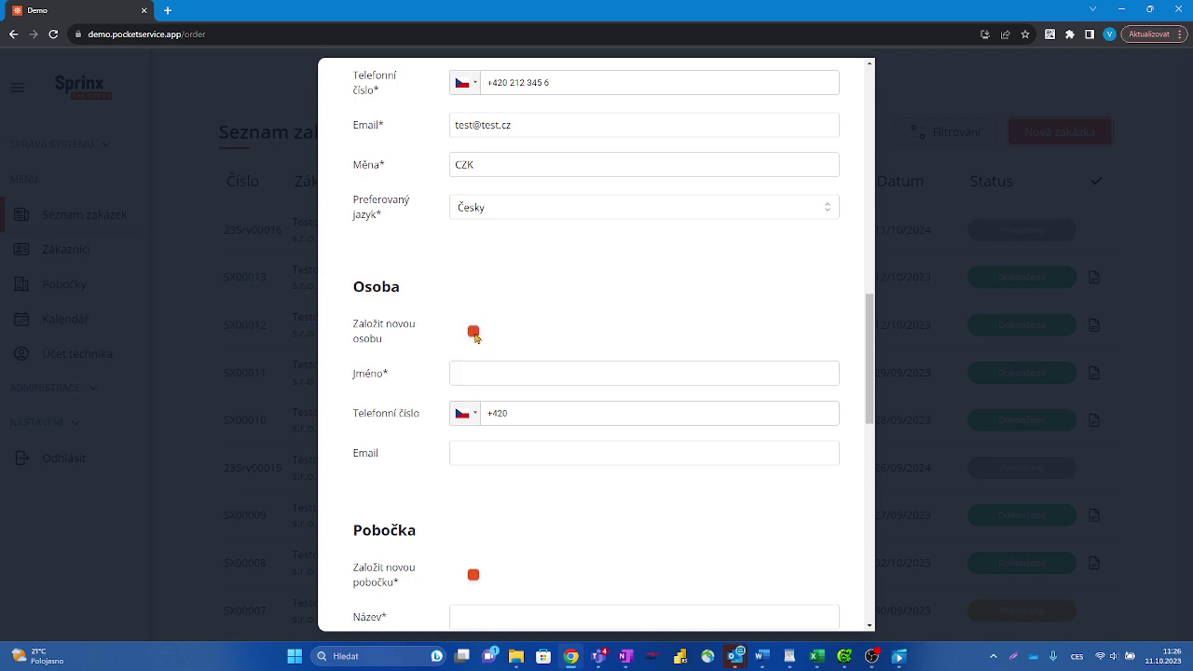
{"action": "left_click", "coordinate": [460, 377]}
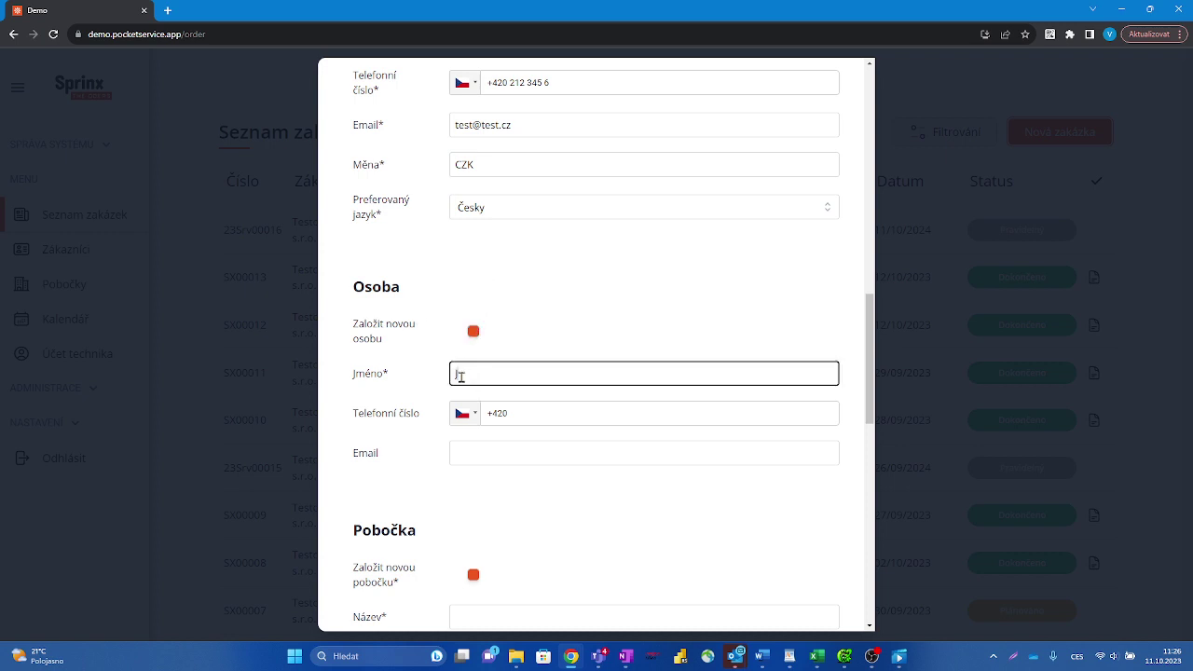
{"action": "type", "text": "Jan Novák"}
{"action": "left_click", "coordinate": [527, 411]}
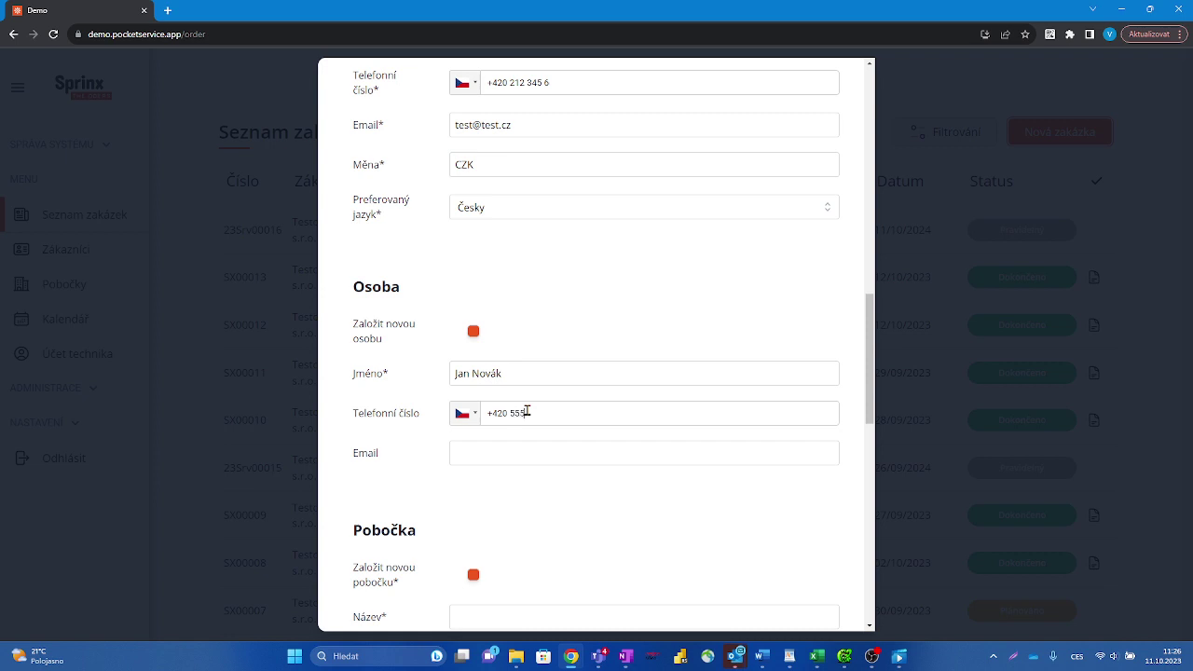
{"action": "left_click", "coordinate": [499, 453]}
{"action": "type", "text": "testno"}
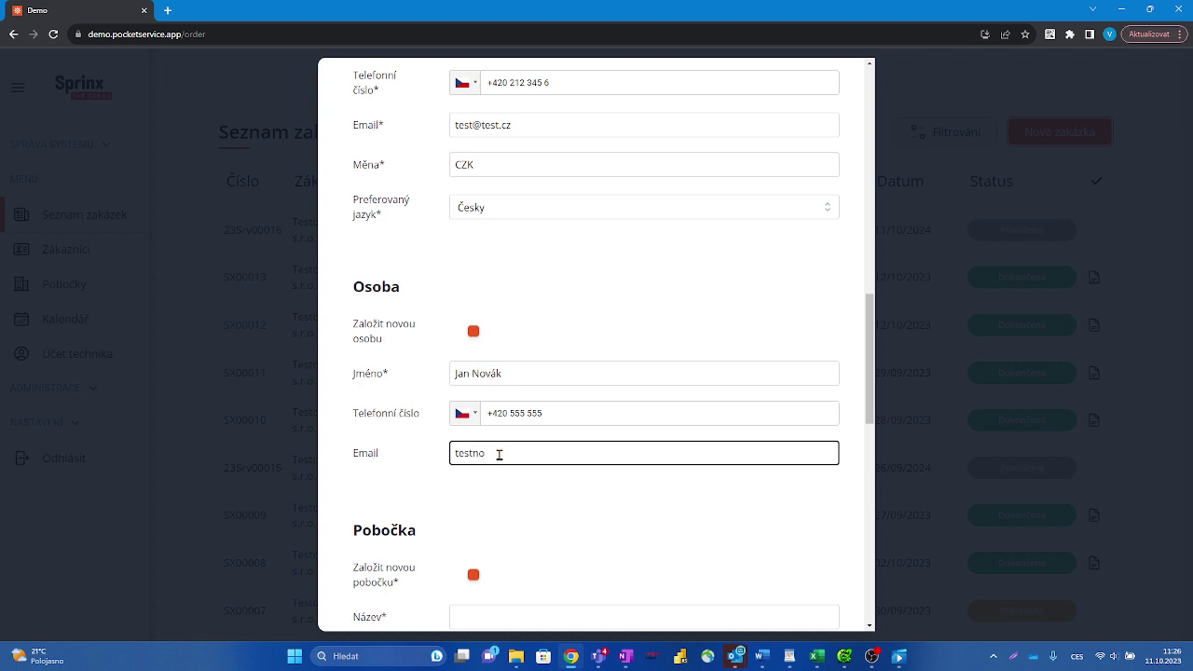
{"action": "type", "text": "vak@test.cz"}
{"action": "left_click", "coordinate": [544, 519]}
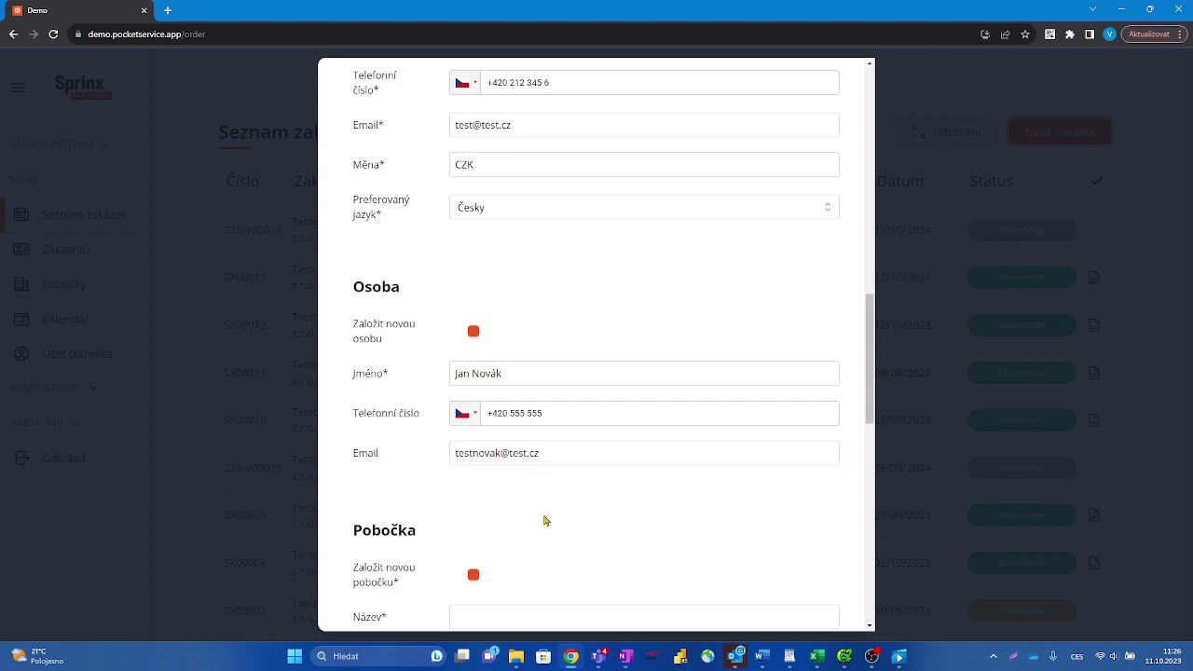
{"action": "scroll", "coordinate": [578, 520], "scroll_direction": "down", "scroll_amount": 2}
{"action": "scroll", "coordinate": [578, 520], "scroll_direction": "down", "scroll_amount": 1}
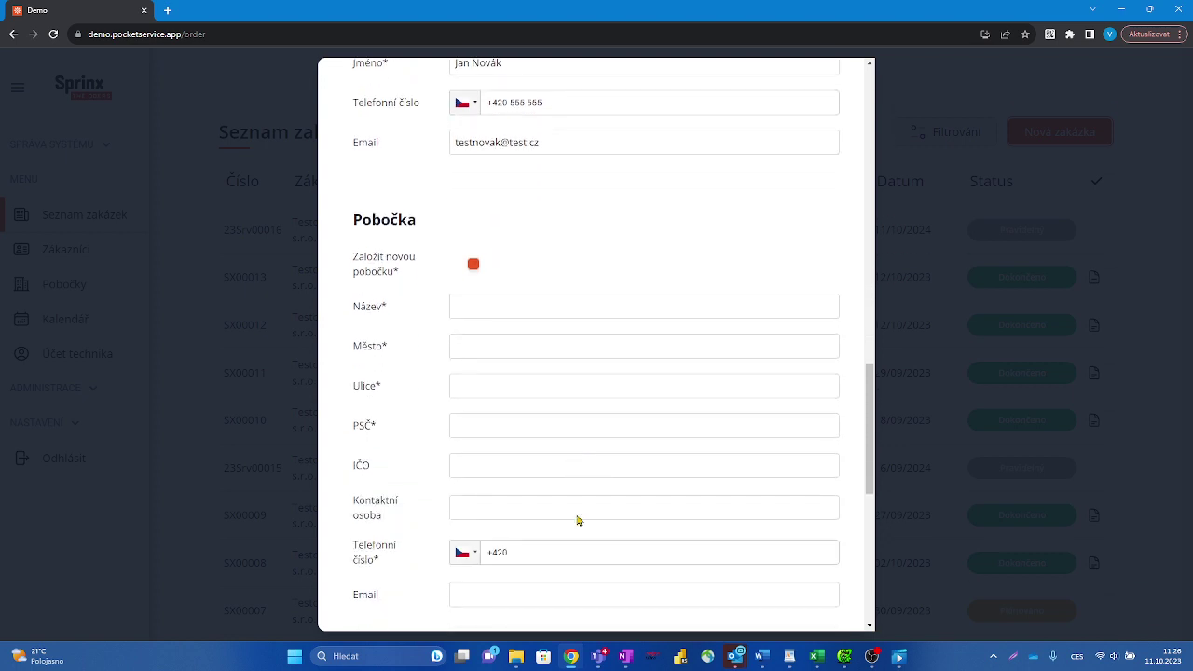
{"action": "left_click", "coordinate": [466, 303]}
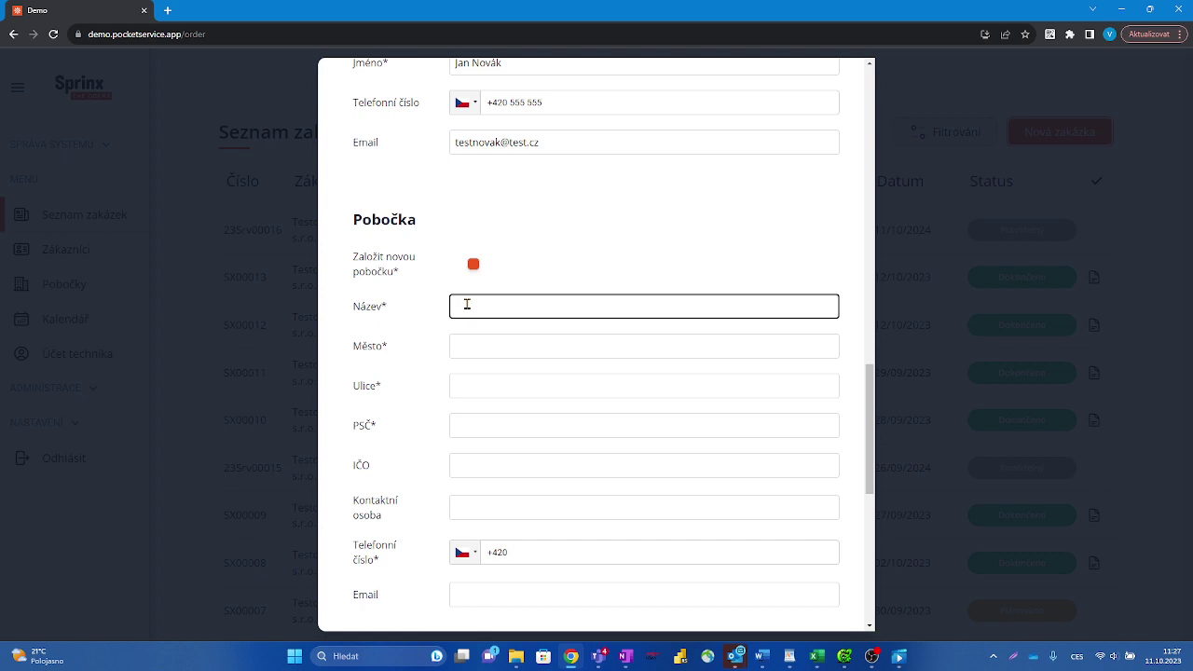
{"action": "type", "text": "xxxx"}
{"action": "left_click", "coordinate": [532, 345]}
{"action": "left_click", "coordinate": [475, 385]}
{"action": "left_click", "coordinate": [474, 421]}
{"action": "left_click", "coordinate": [474, 467]}
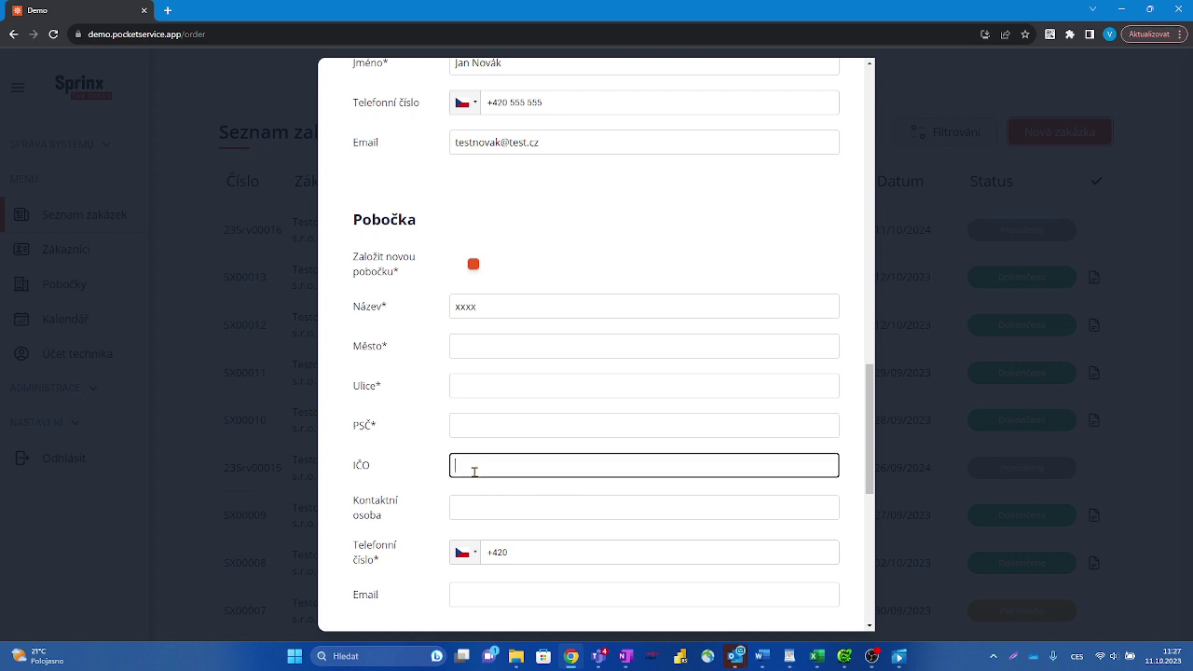
{"action": "left_click", "coordinate": [509, 306]}
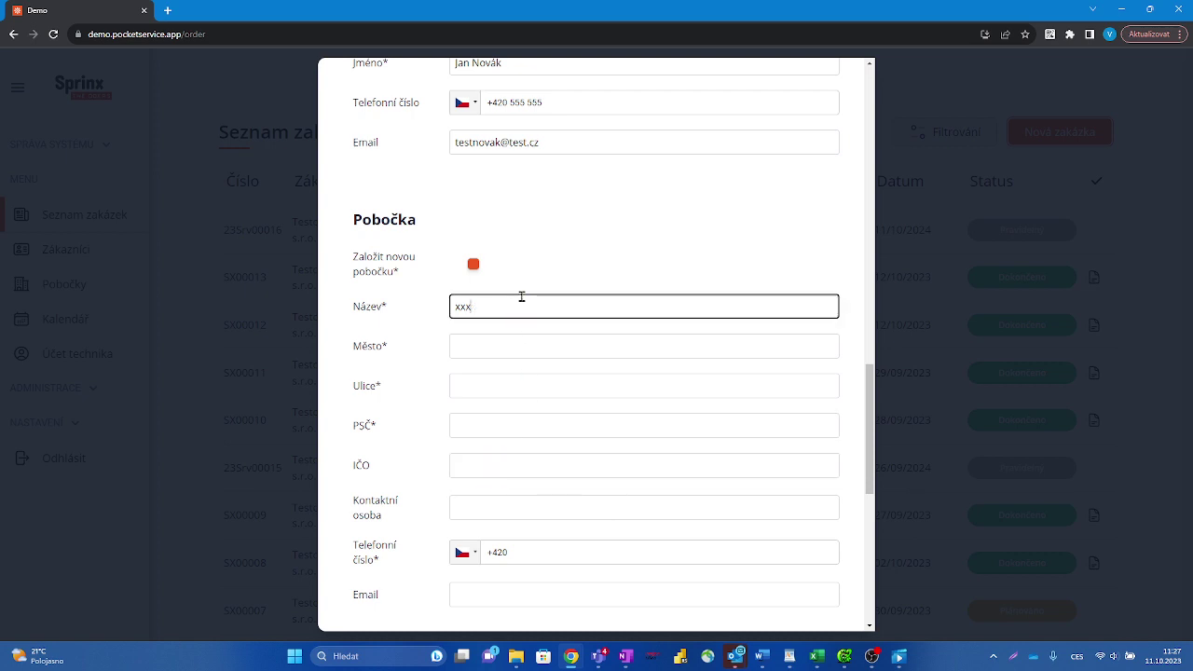
{"action": "scroll", "coordinate": [521, 296], "scroll_direction": "down", "scroll_amount": 5}
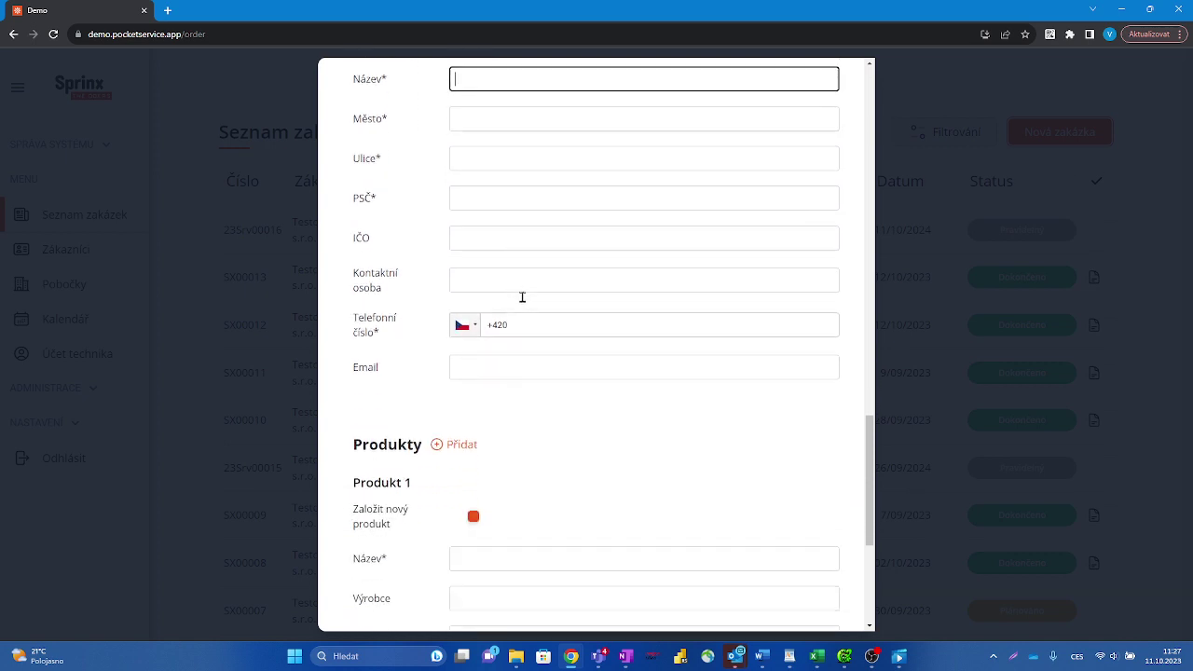
{"action": "scroll", "coordinate": [522, 296], "scroll_direction": "down", "scroll_amount": 1}
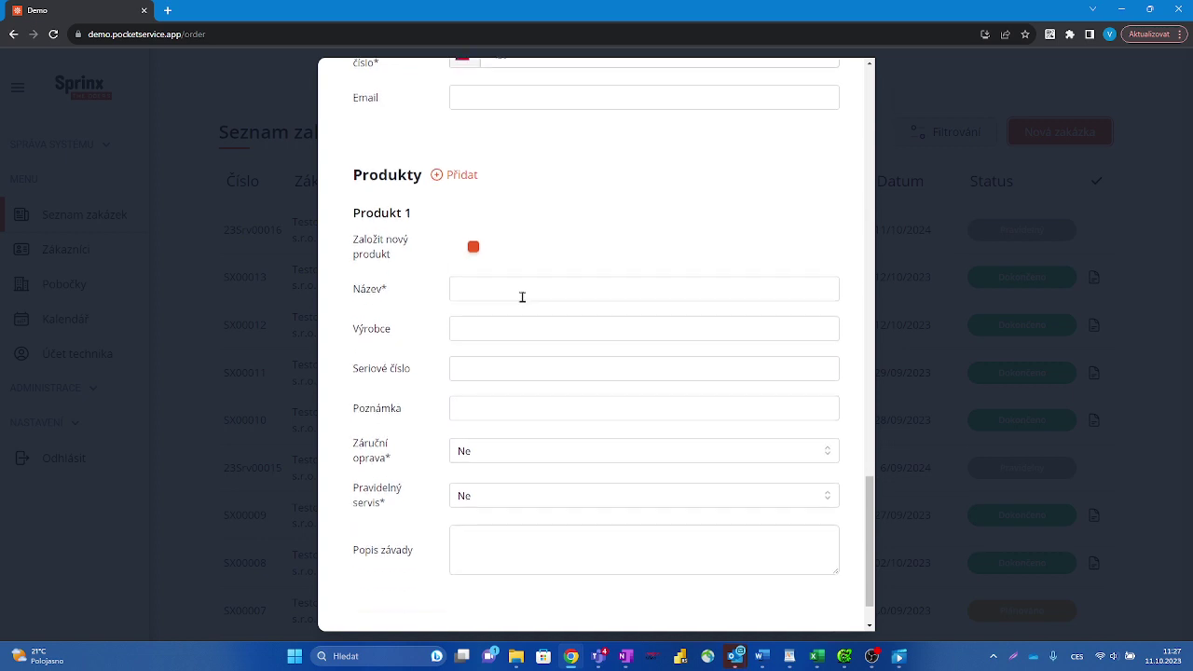
{"action": "left_click", "coordinate": [440, 176]}
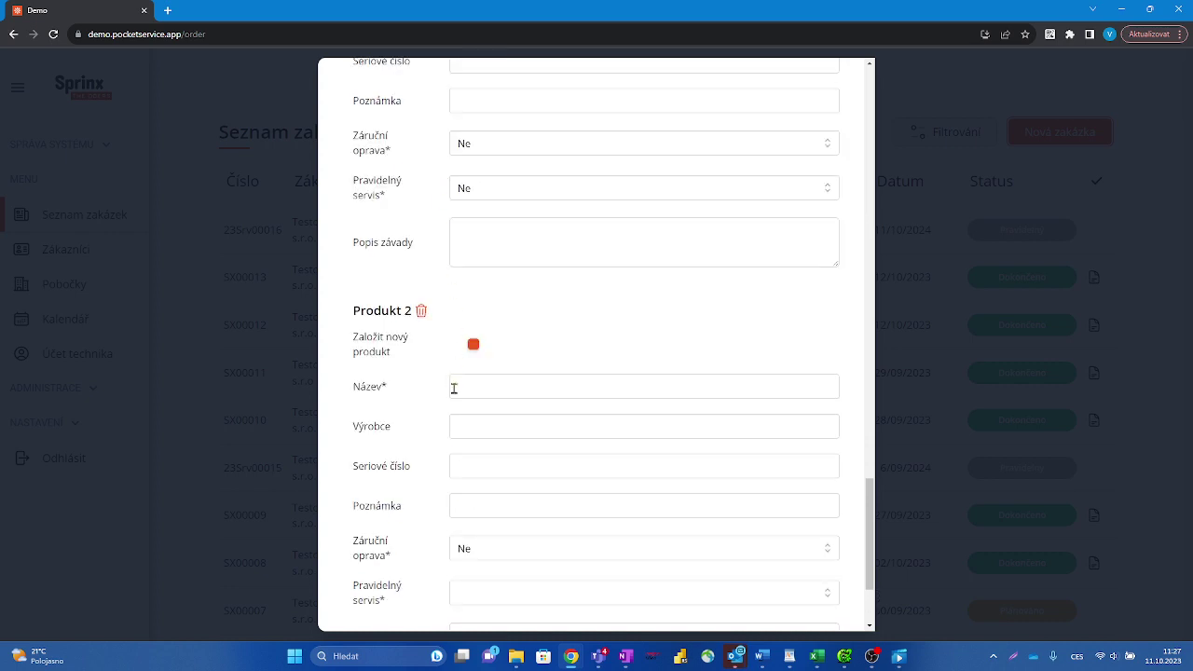
{"action": "left_click", "coordinate": [454, 386]}
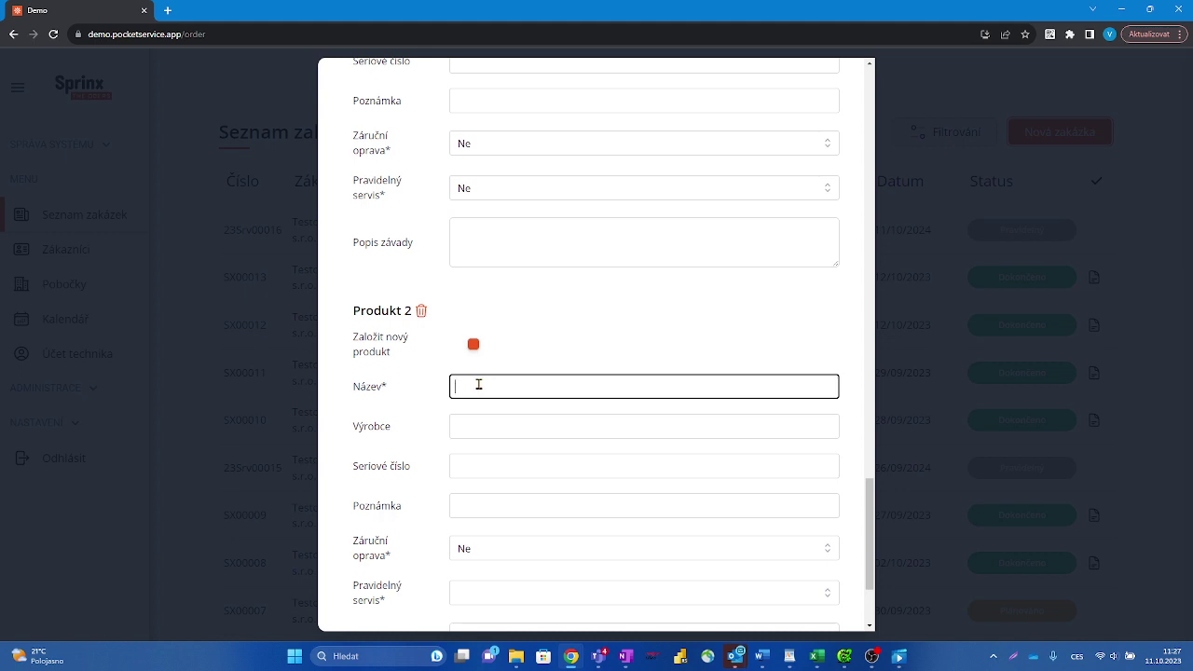
{"action": "scroll", "coordinate": [479, 385], "scroll_direction": "down", "scroll_amount": 1}
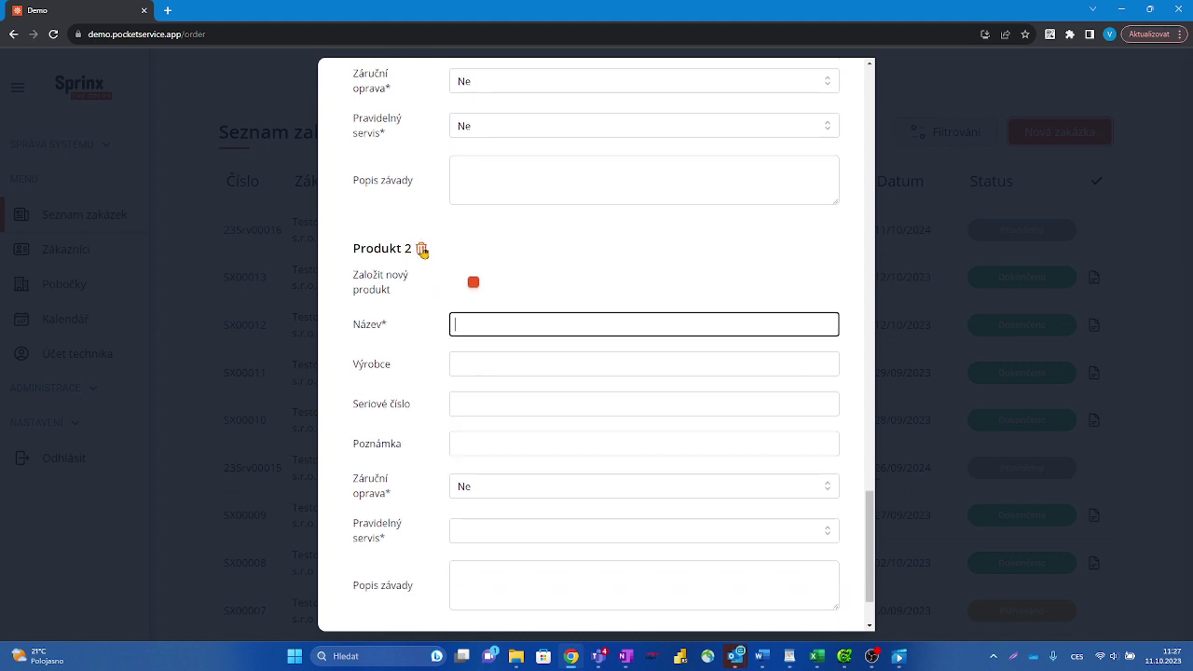
{"action": "left_click", "coordinate": [422, 250]}
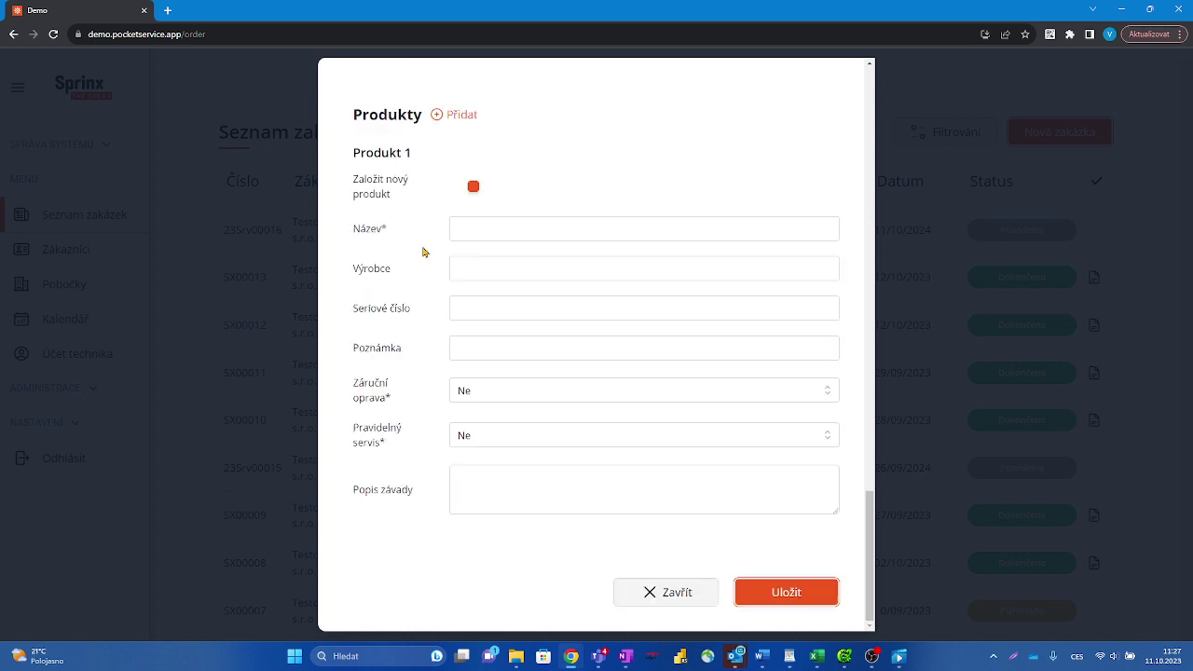
Step: Enter product Kompresor with manufacturer Atlas Copco and serial number 1234
{"action": "left_click", "coordinate": [473, 228]}
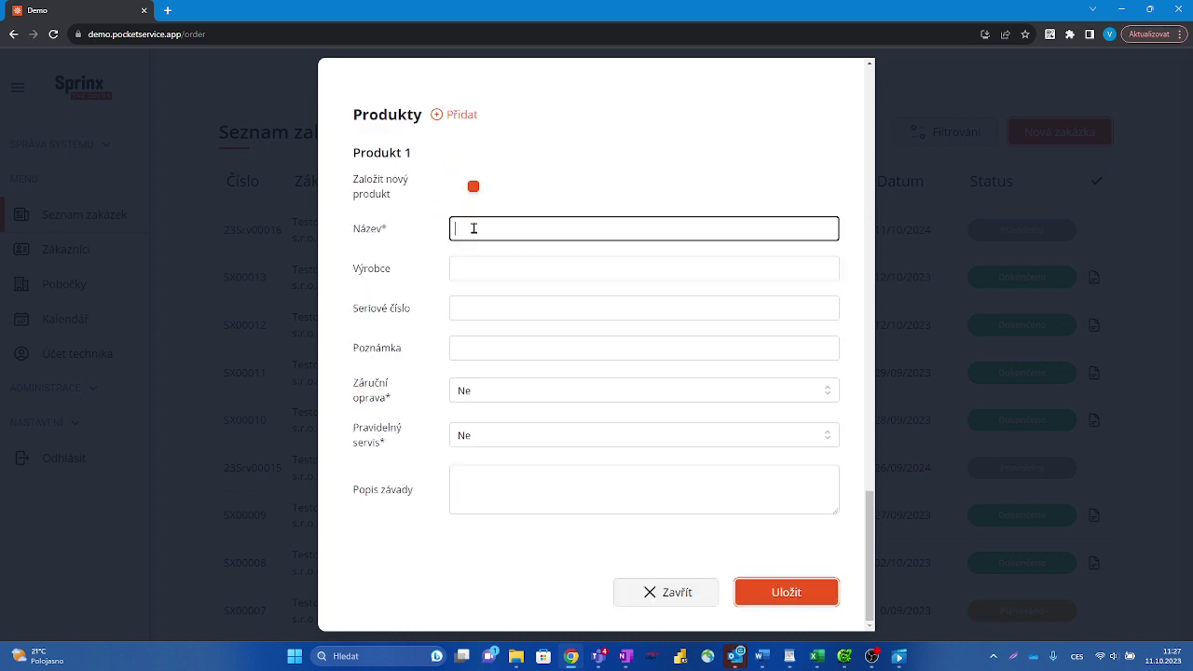
{"action": "type", "text": "Kompresor"}
{"action": "left_click", "coordinate": [475, 274]}
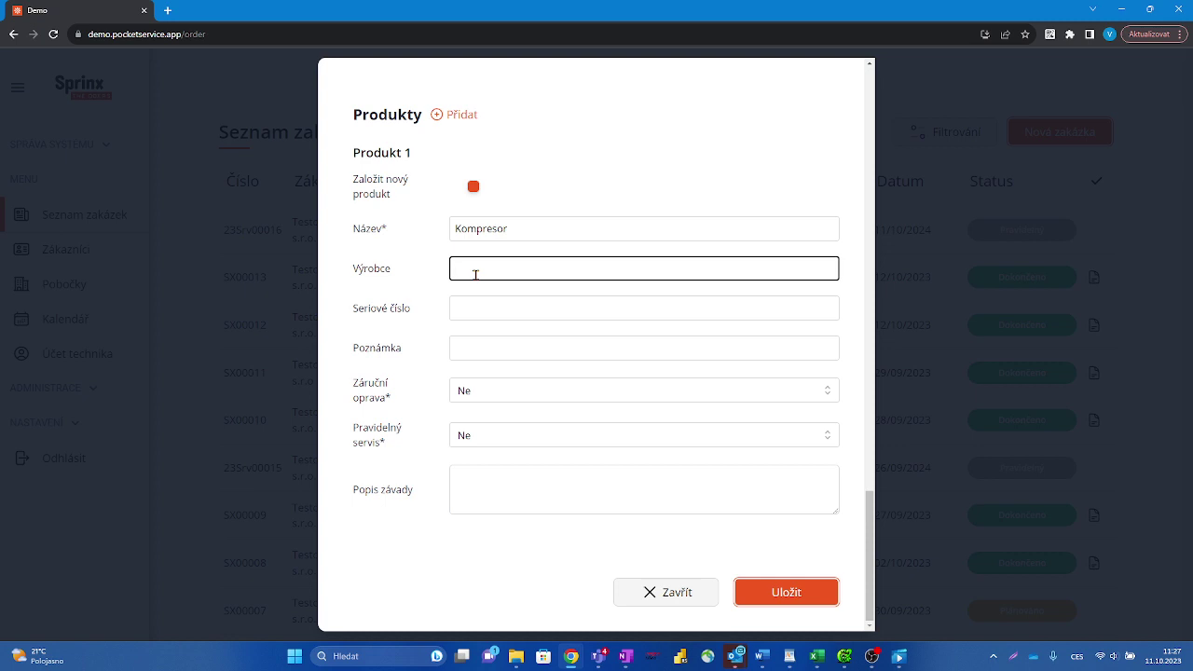
{"action": "type", "text": "Atlas Copco"}
{"action": "left_click", "coordinate": [470, 309]}
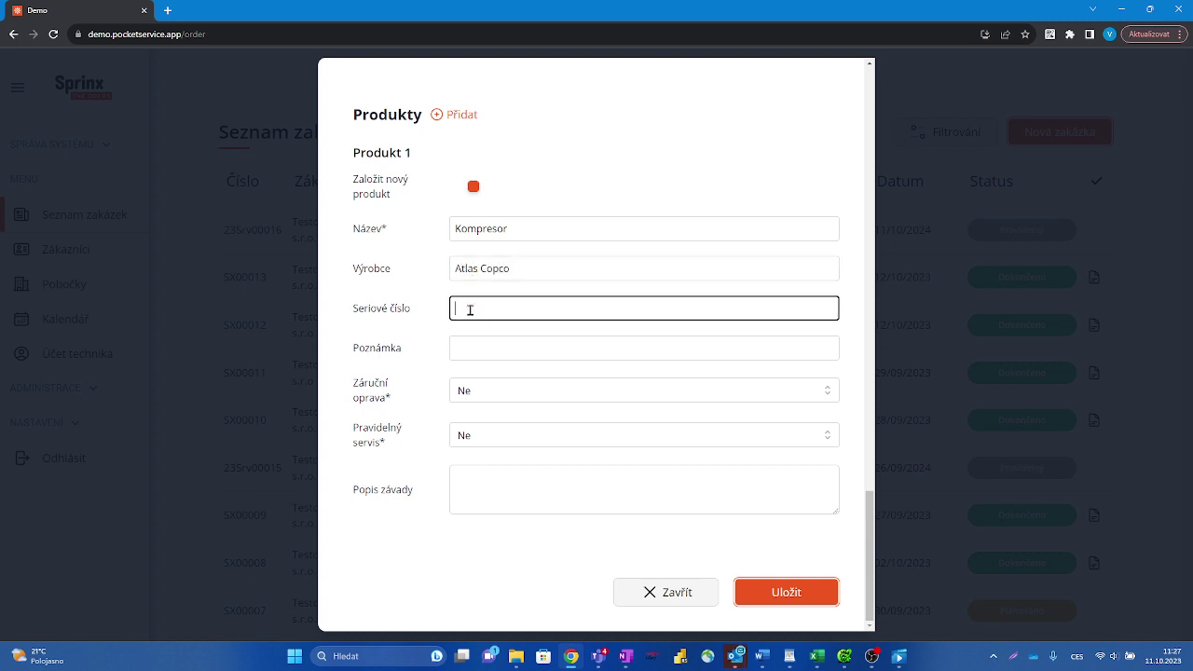
{"action": "type", "text": "1234"}
Step: Set warranty repair to Ano, regular service to 3 roky, and describe the fault as nechladí
{"action": "left_click", "coordinate": [479, 397]}
{"action": "left_click", "coordinate": [481, 400]}
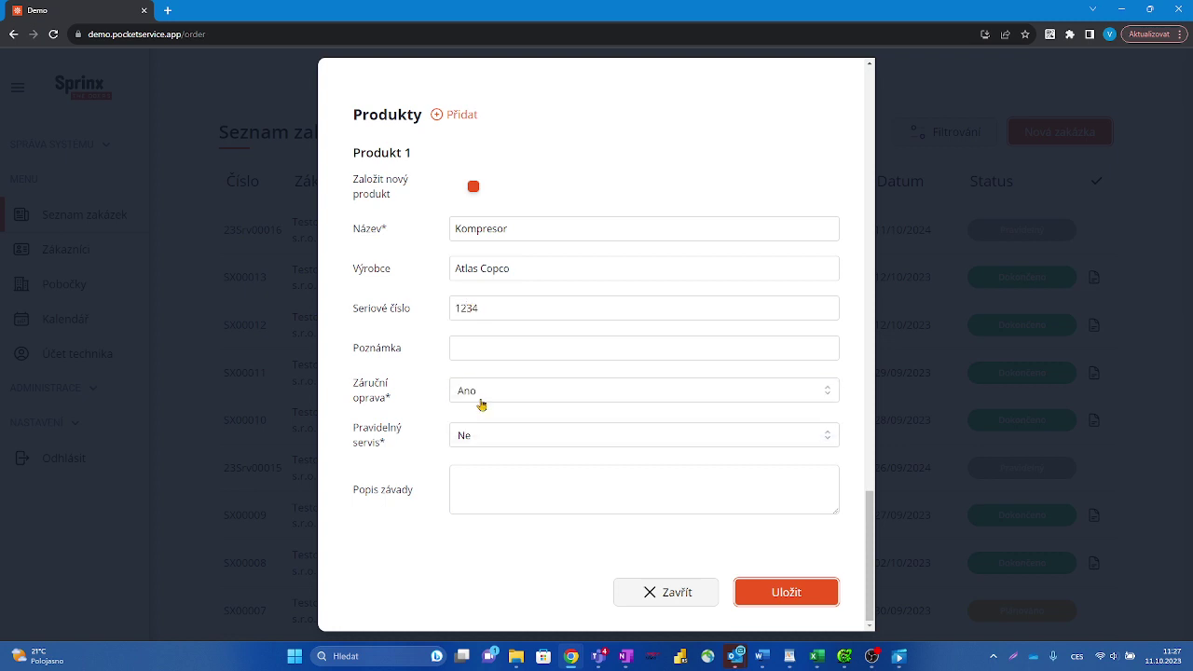
{"action": "left_click", "coordinate": [481, 439]}
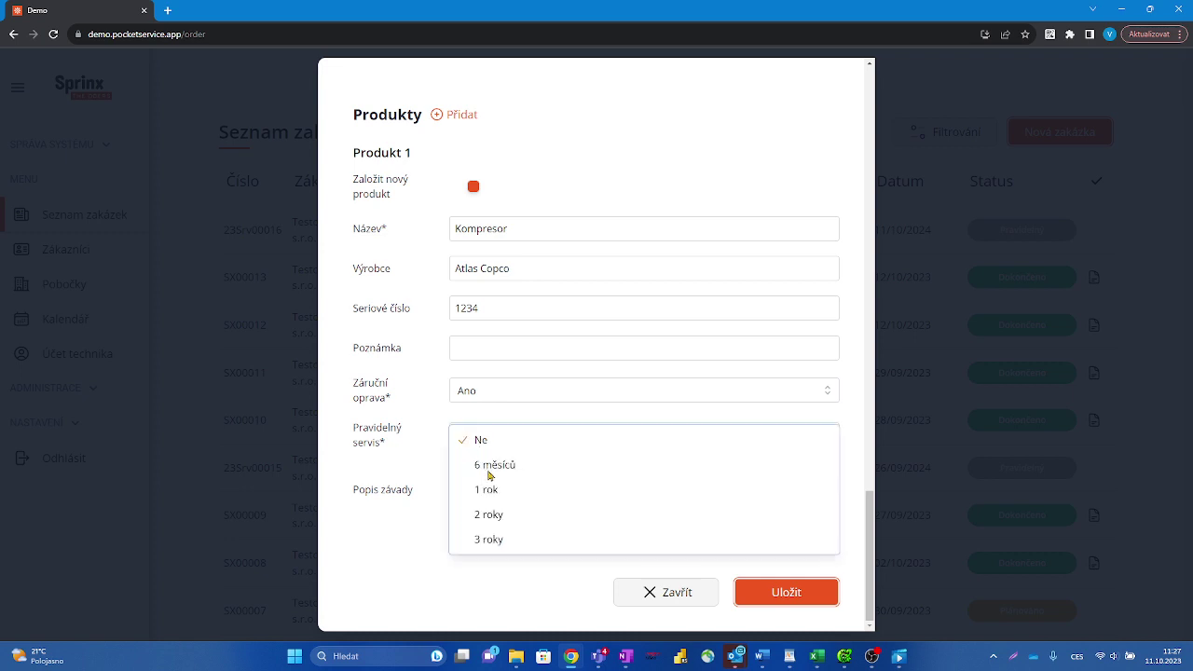
{"action": "left_click", "coordinate": [485, 542]}
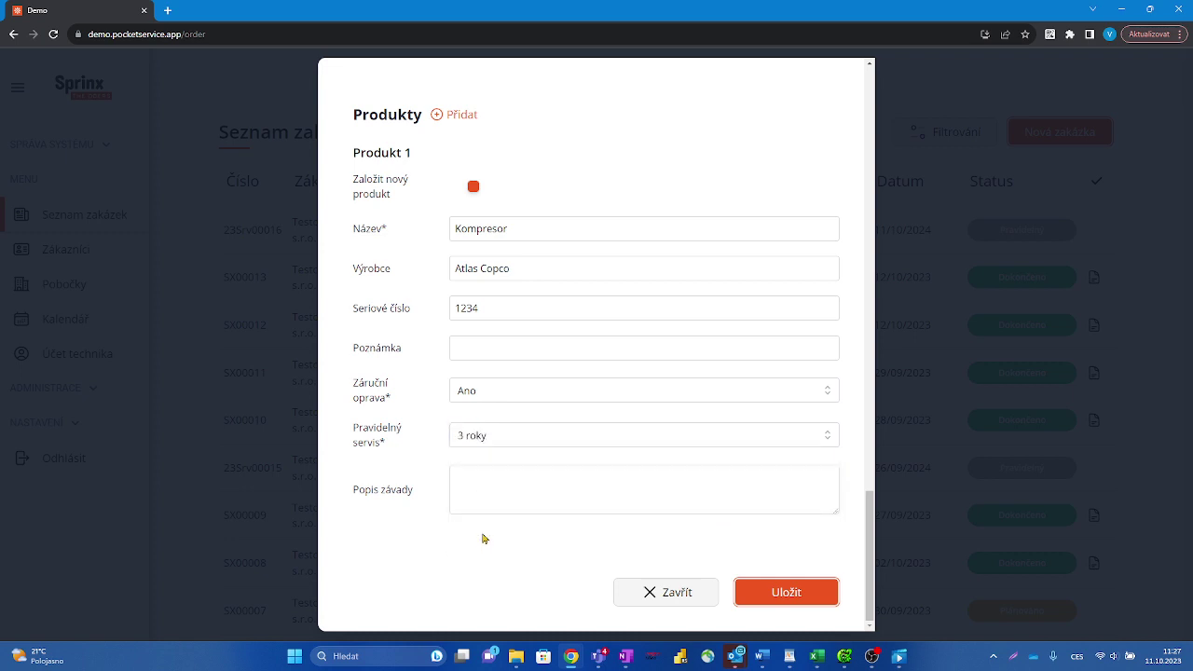
{"action": "left_click", "coordinate": [477, 480]}
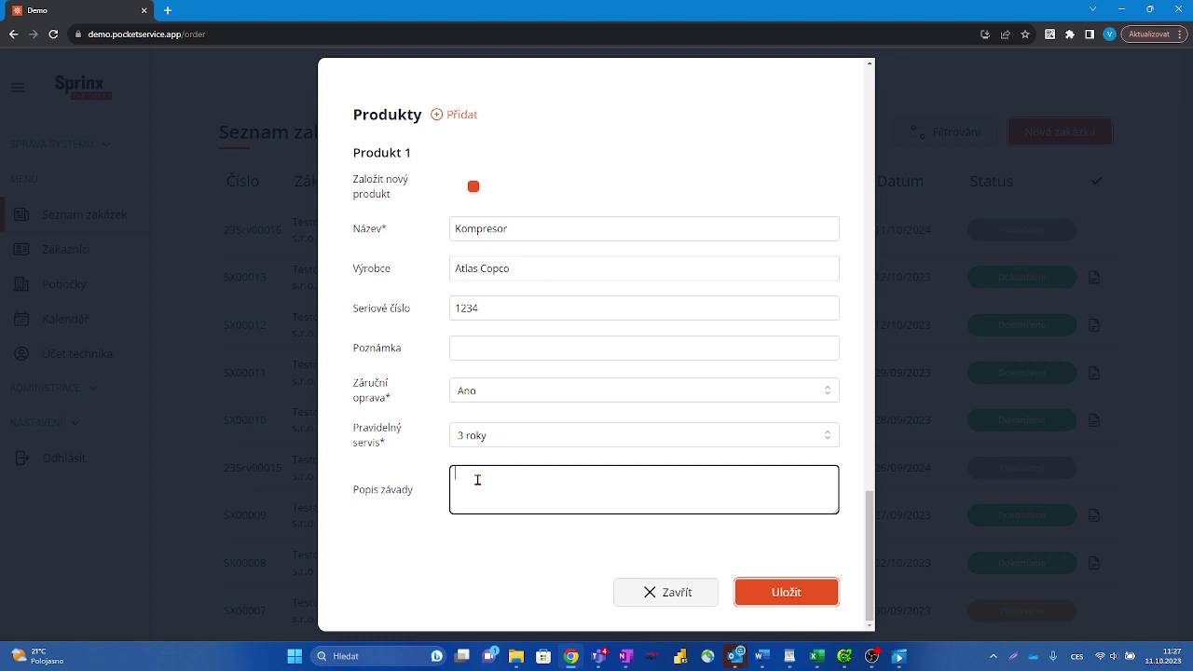
{"action": "type", "text": "nechladí"}
Step: Try saving the order, which reports missing branch (Pobočka) details
{"action": "left_click", "coordinate": [785, 593]}
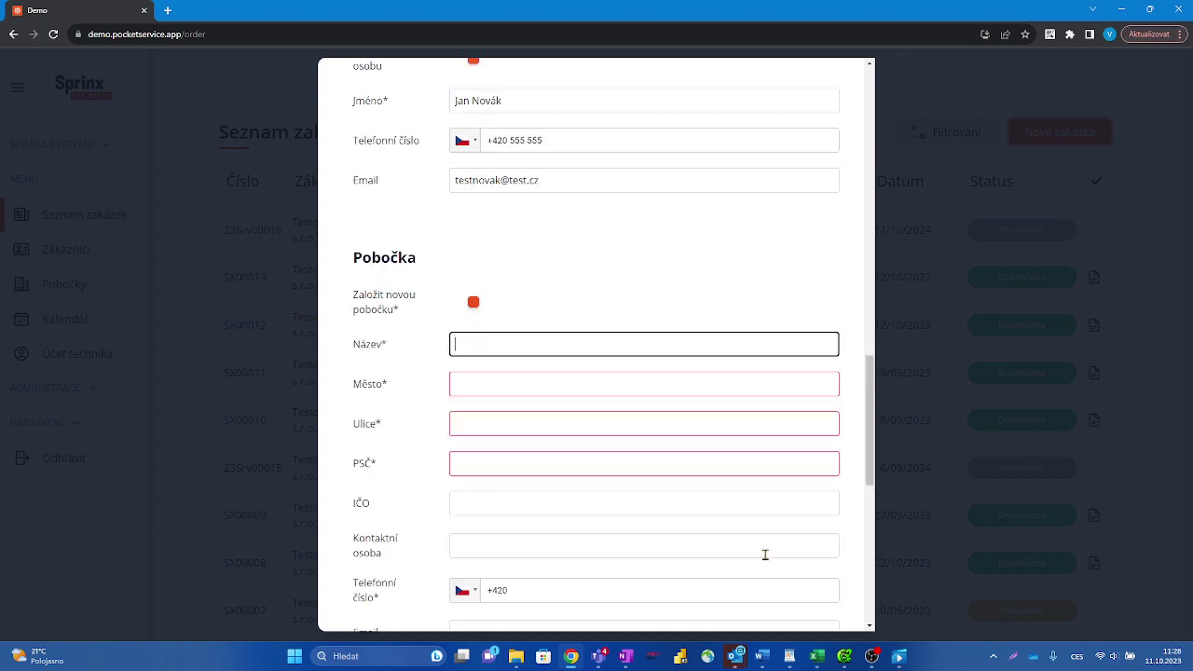
{"action": "scroll", "coordinate": [764, 554], "scroll_direction": "down", "scroll_amount": 5}
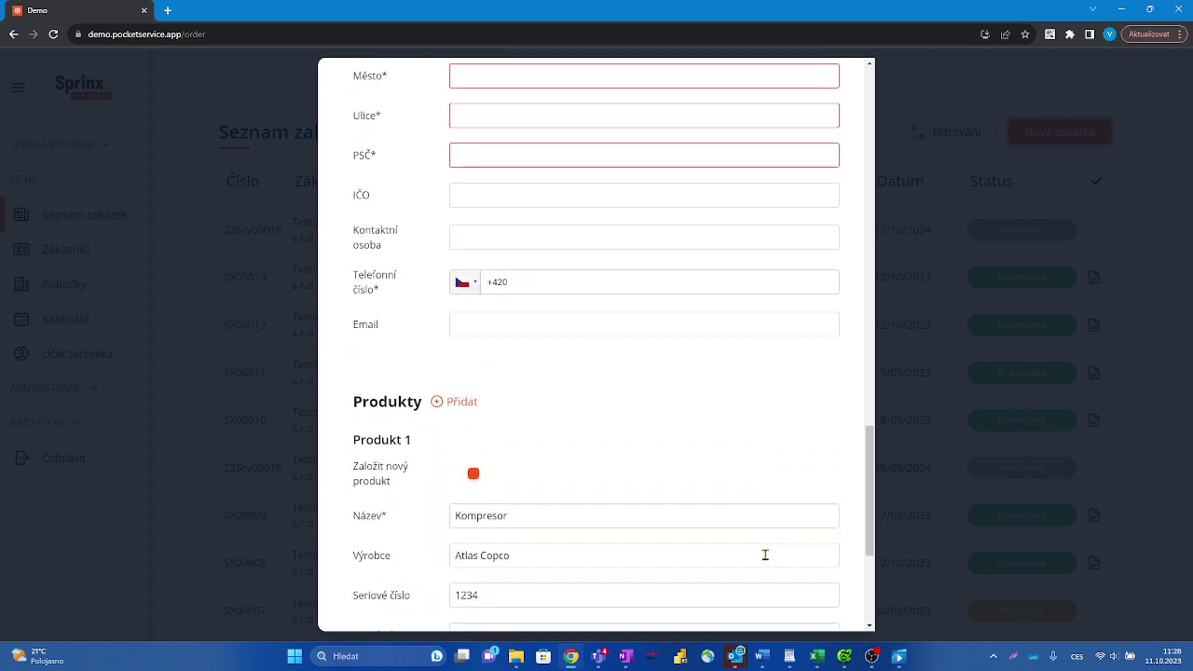
{"action": "scroll", "coordinate": [764, 555], "scroll_direction": "down", "scroll_amount": 2}
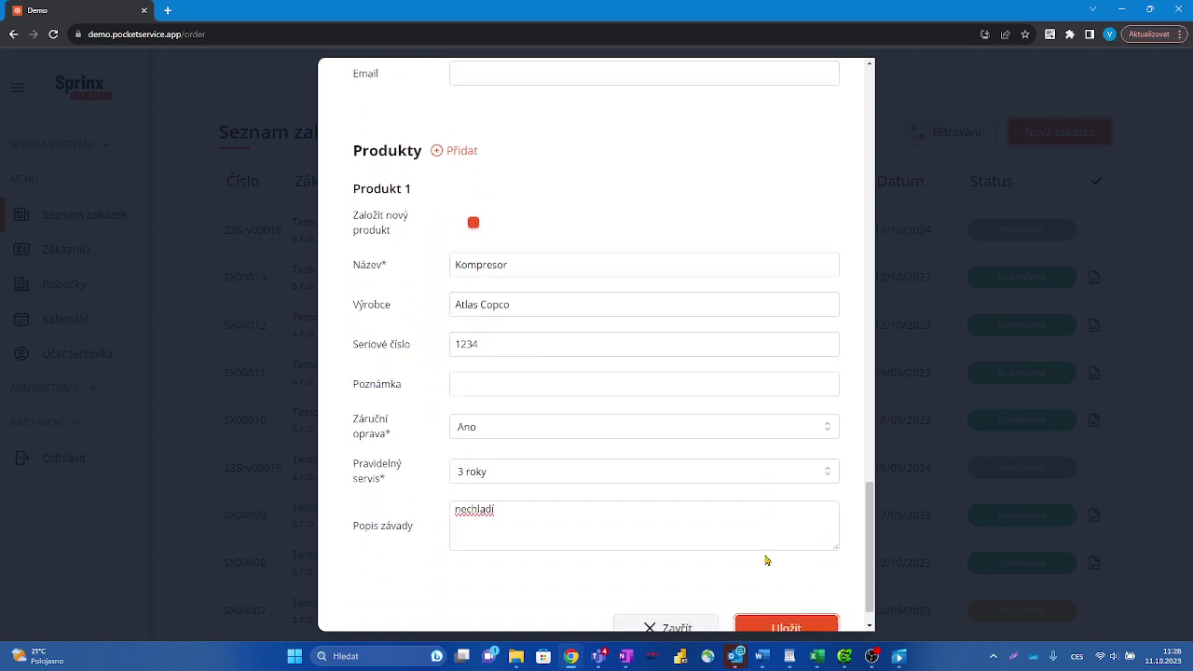
{"action": "left_click", "coordinate": [790, 595]}
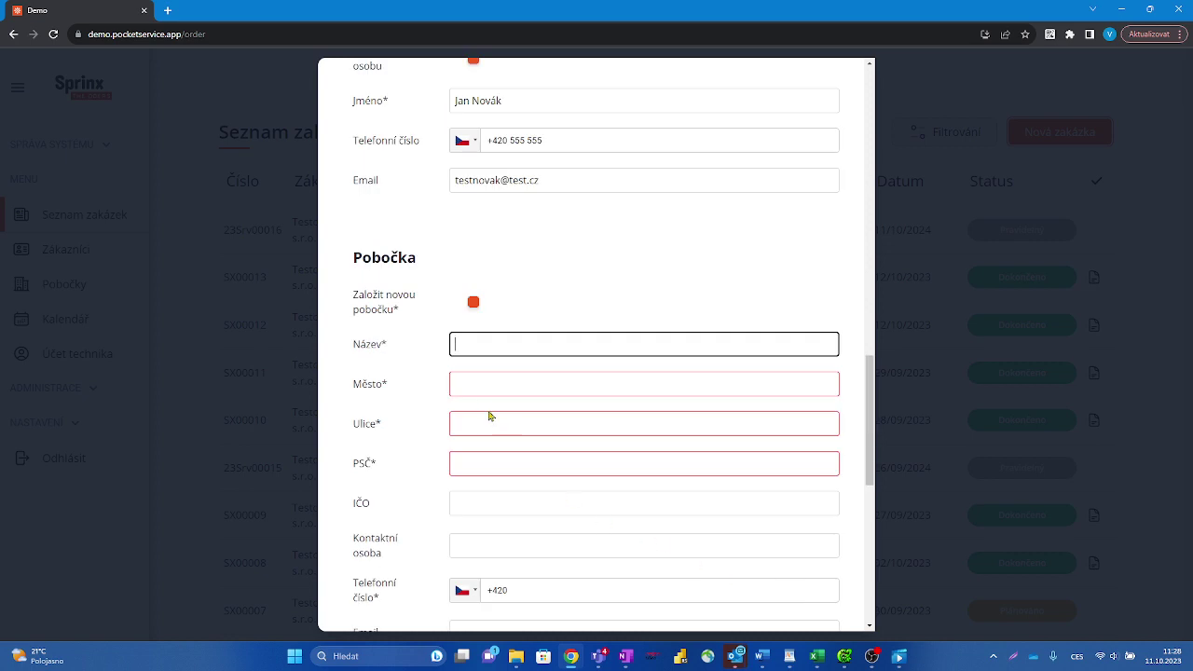
Step: Create branch 'Vzduchotechnika s.r.o. pobočka Mladá Boleslav' and enter its city, street and postcode
{"action": "left_click", "coordinate": [472, 303]}
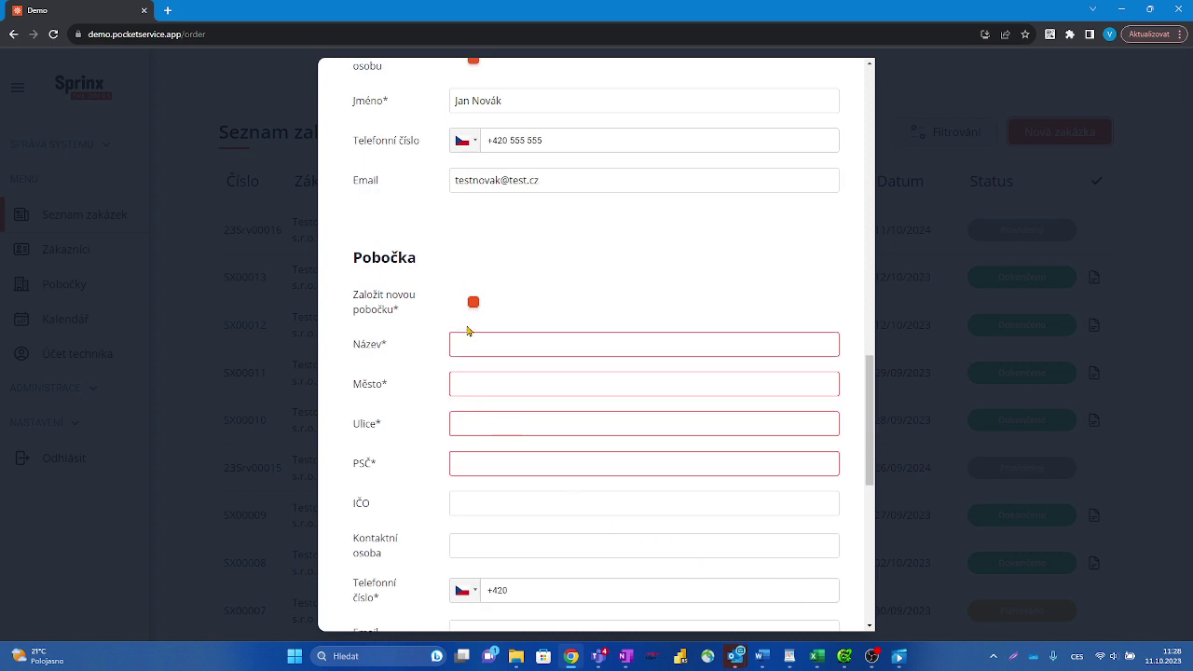
{"action": "left_click", "coordinate": [463, 341]}
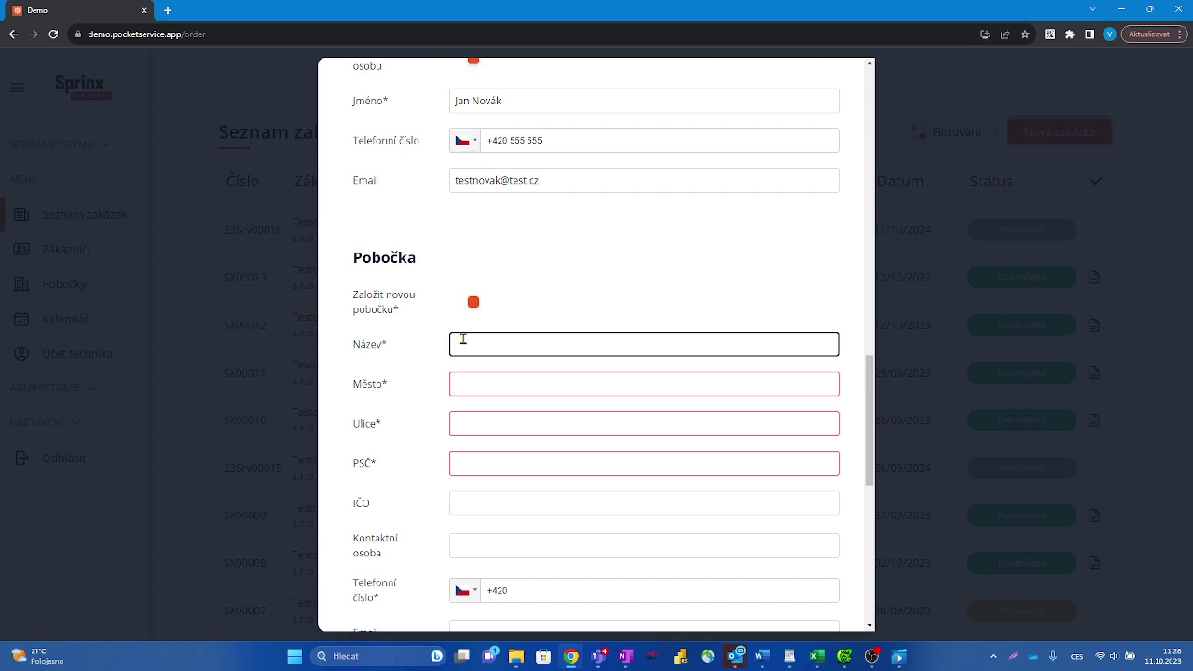
{"action": "type", "text": "Vzduchotechnika "}
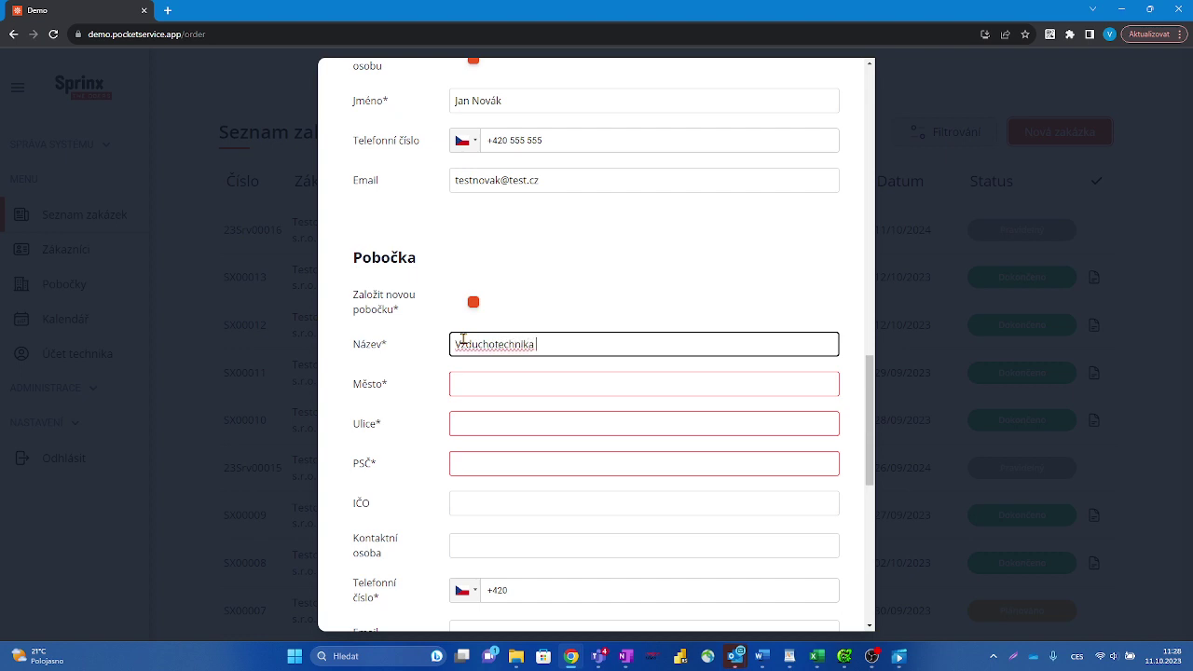
{"action": "type", "text": "s.r.o. pobočka Mladá B"}
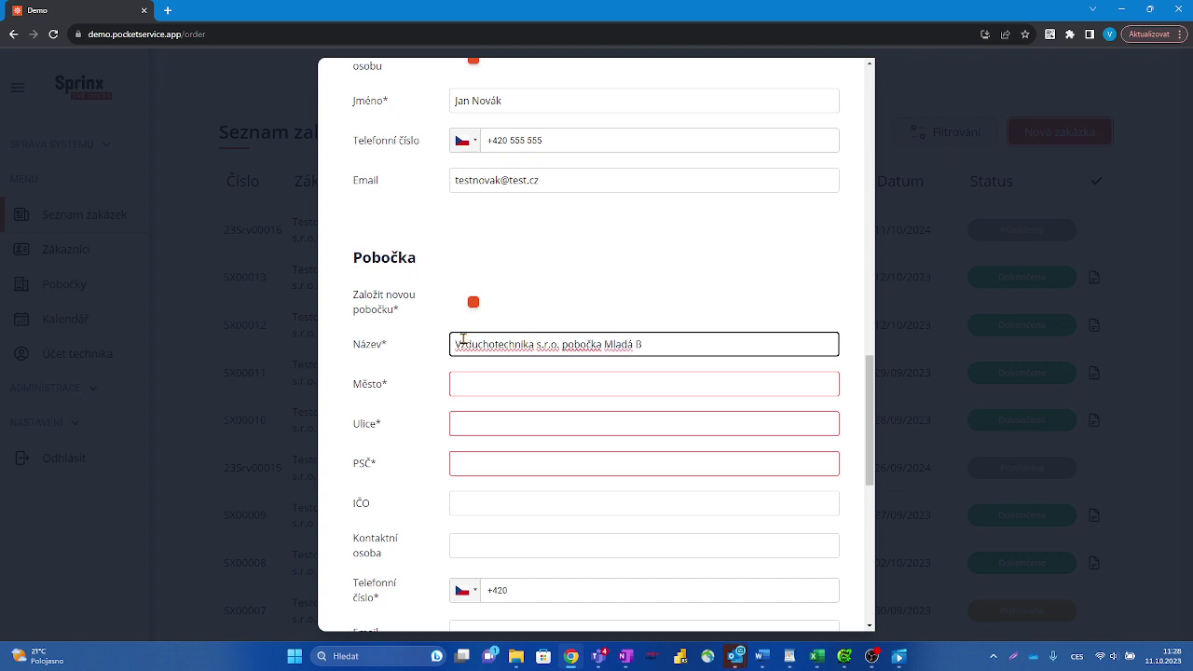
{"action": "type", "text": "oleslav"}
{"action": "left_click", "coordinate": [471, 382]}
{"action": "type", "text": "Mladá"}
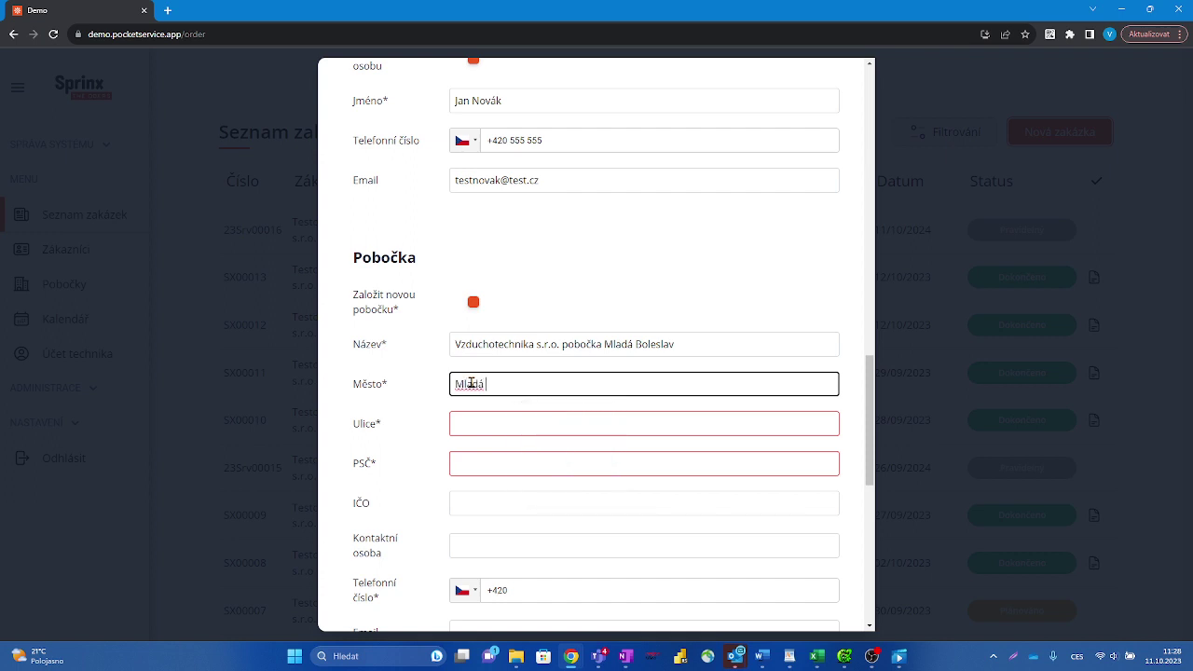
{"action": "type", "text": " Boleslav"}
{"action": "left_click", "coordinate": [469, 419]}
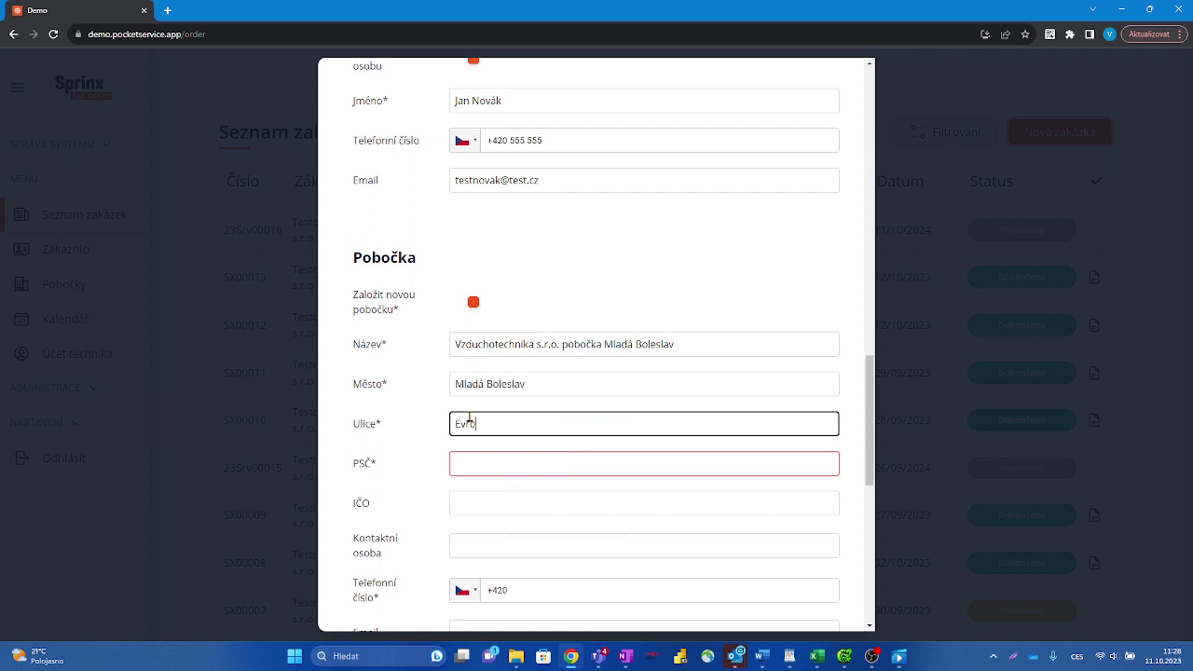
{"action": "left_click", "coordinate": [465, 464]}
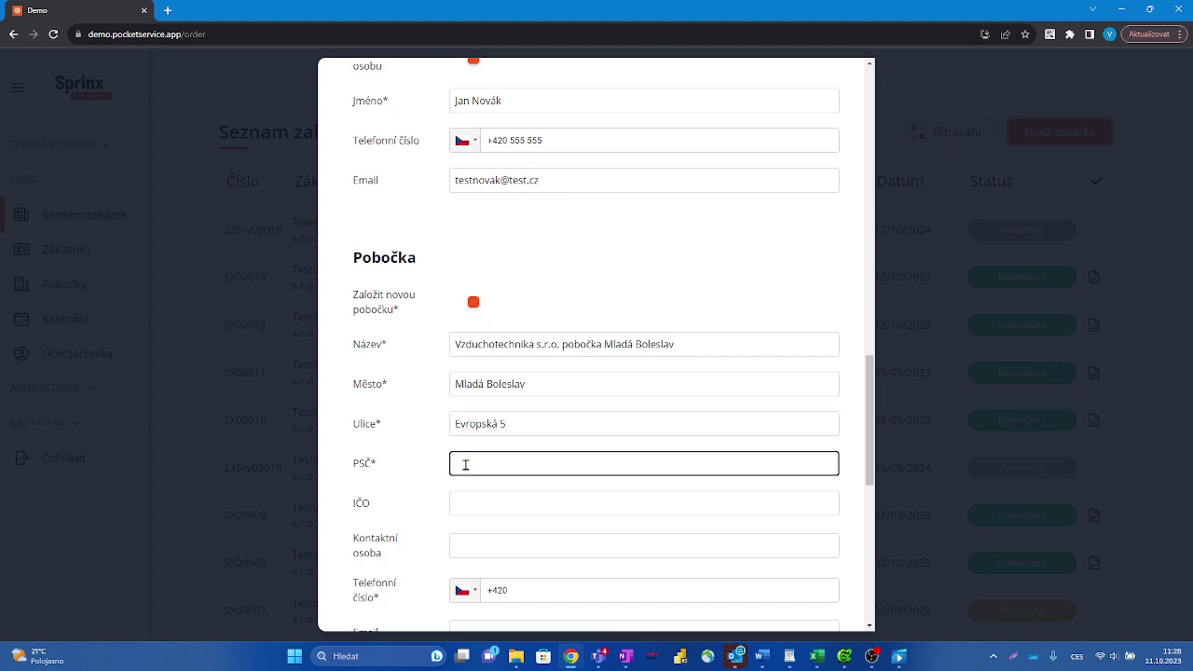
{"action": "type", "text": "550 00"}
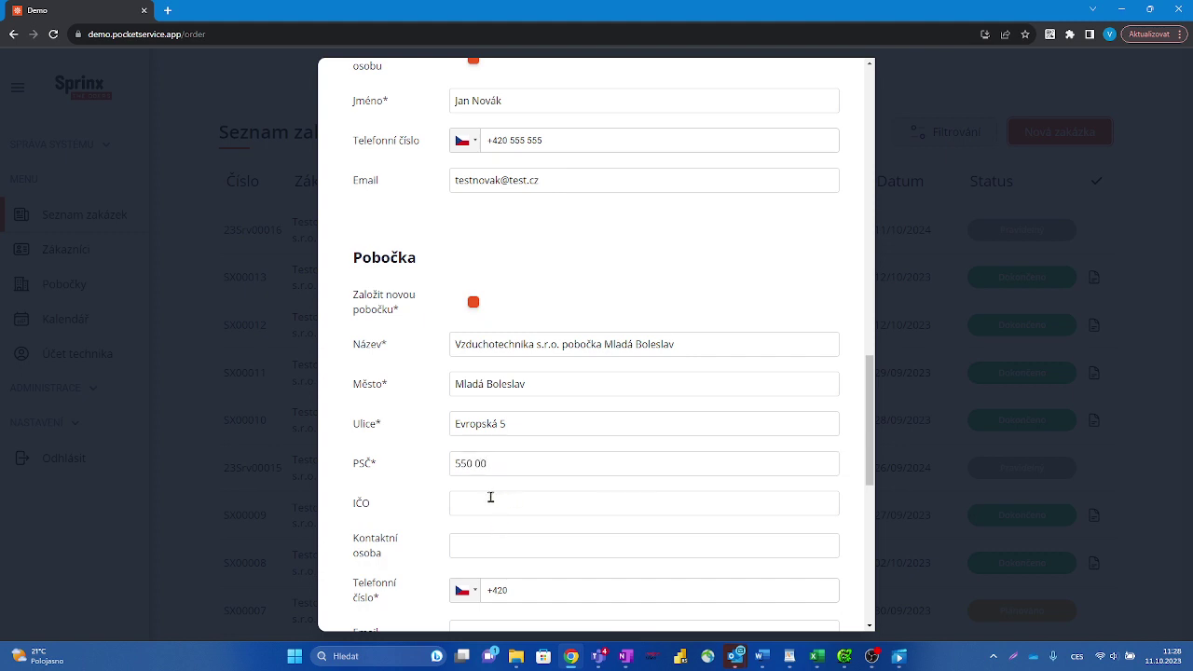
{"action": "left_click", "coordinate": [490, 497]}
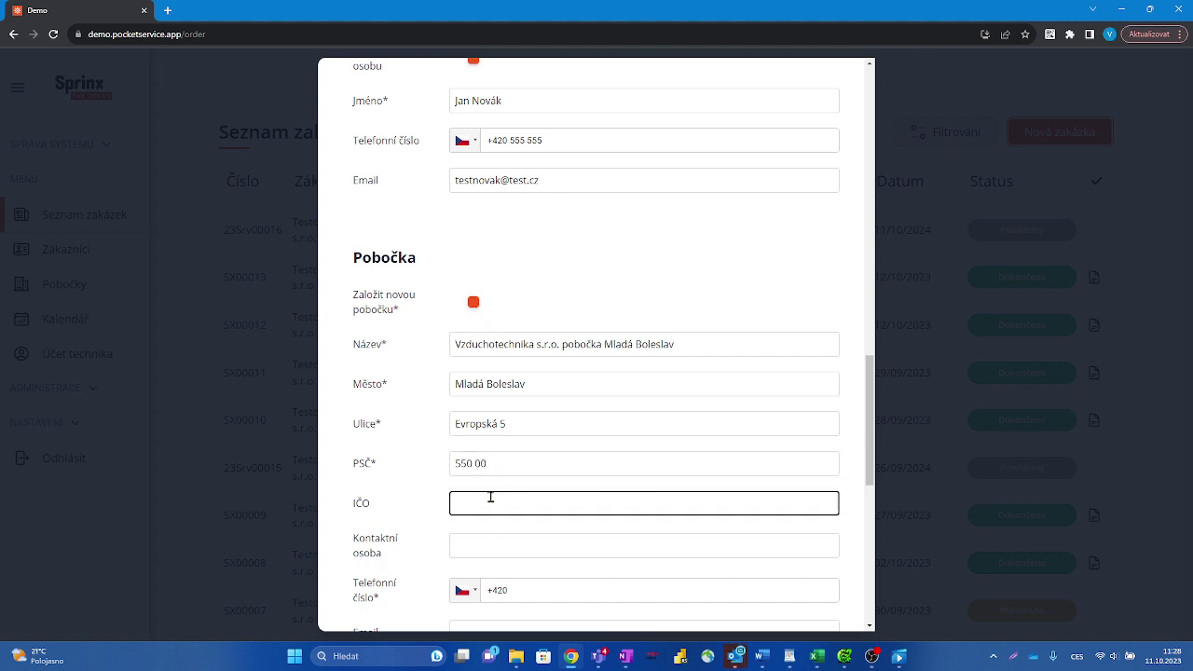
Step: Save the completed order so it is listed first with status Plánováno
{"action": "scroll", "coordinate": [539, 500], "scroll_direction": "down", "scroll_amount": 2}
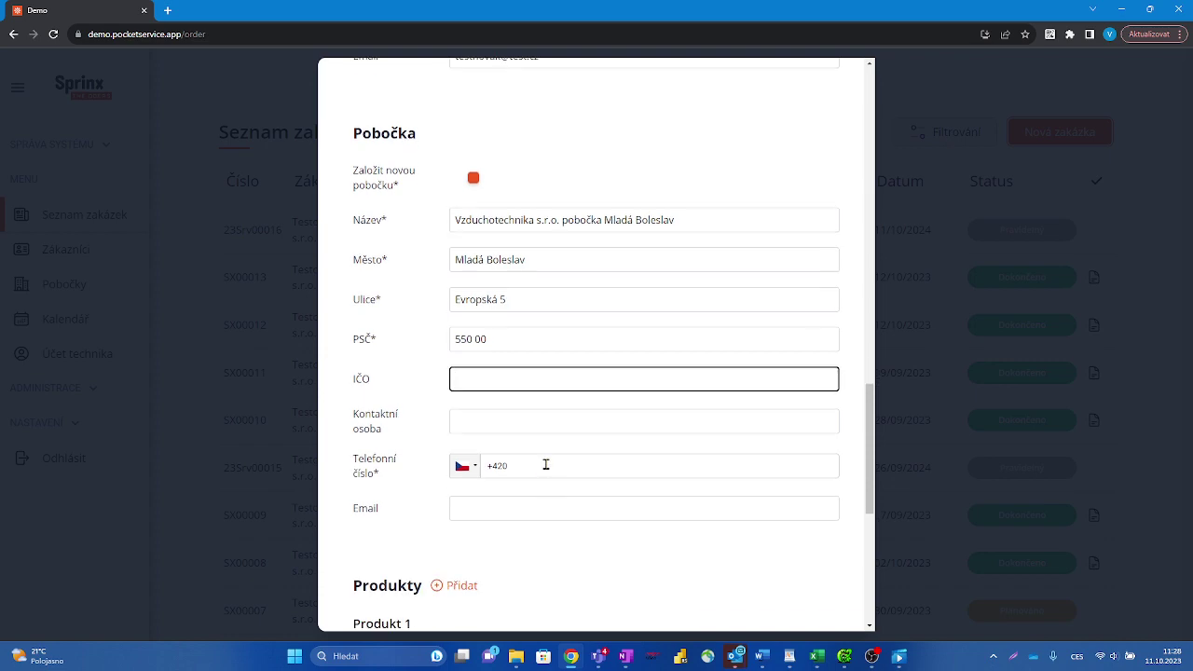
{"action": "scroll", "coordinate": [546, 464], "scroll_direction": "down", "scroll_amount": 5}
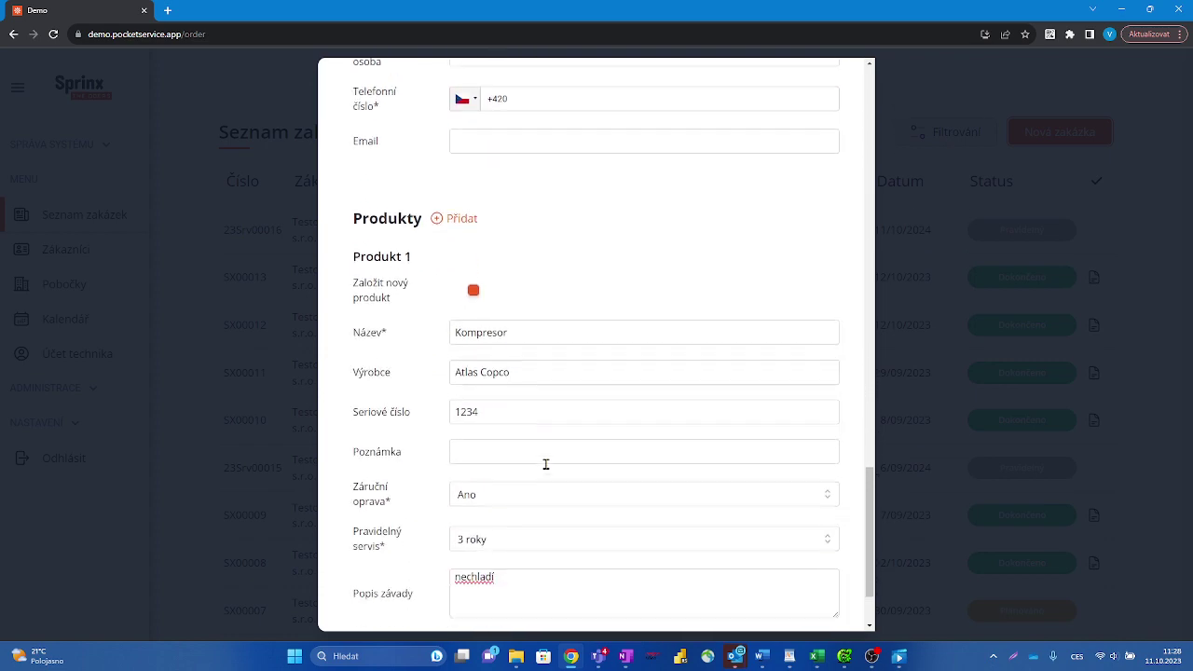
{"action": "left_click", "coordinate": [818, 591]}
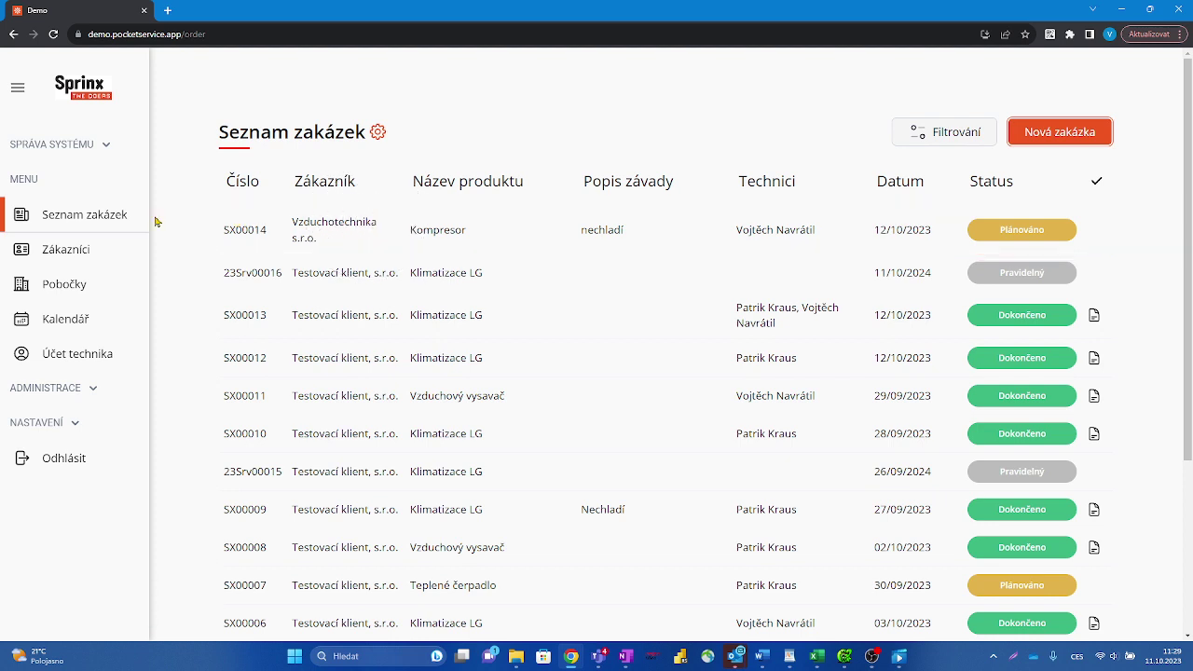
Step: Open order SX00014's detail and review it: Plánováno, 12.10.2023 09:30–12:00, Kompresor, fault 'nechladí'
{"action": "left_click", "coordinate": [351, 233]}
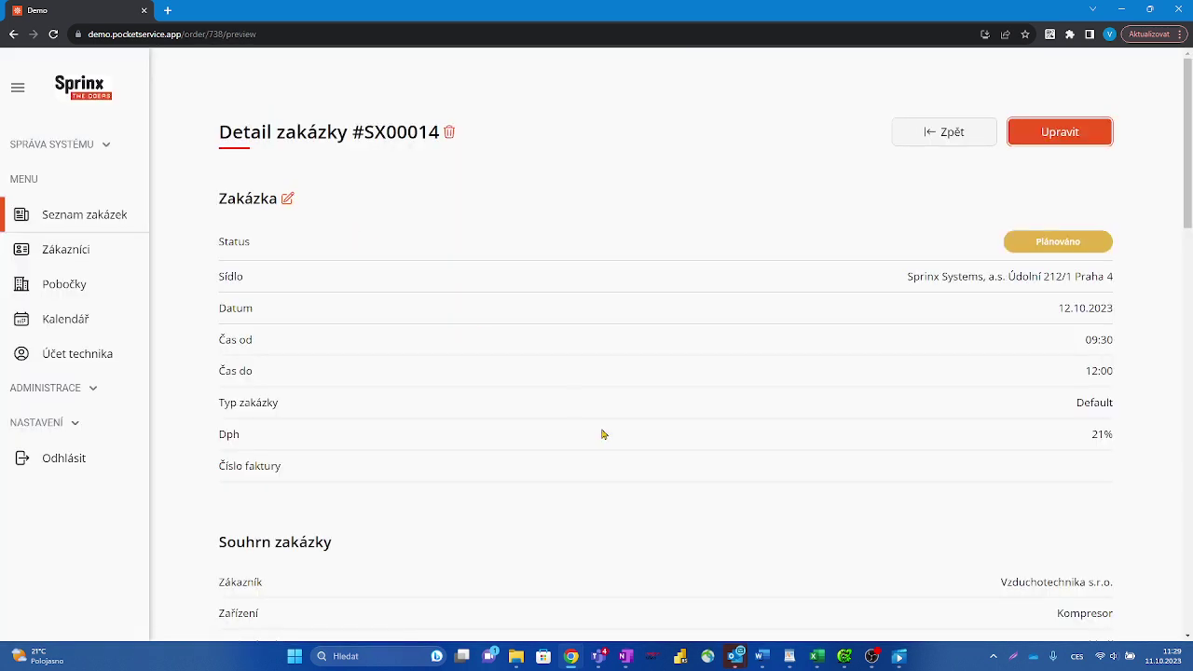
{"action": "scroll", "coordinate": [570, 371], "scroll_direction": "down", "scroll_amount": 1}
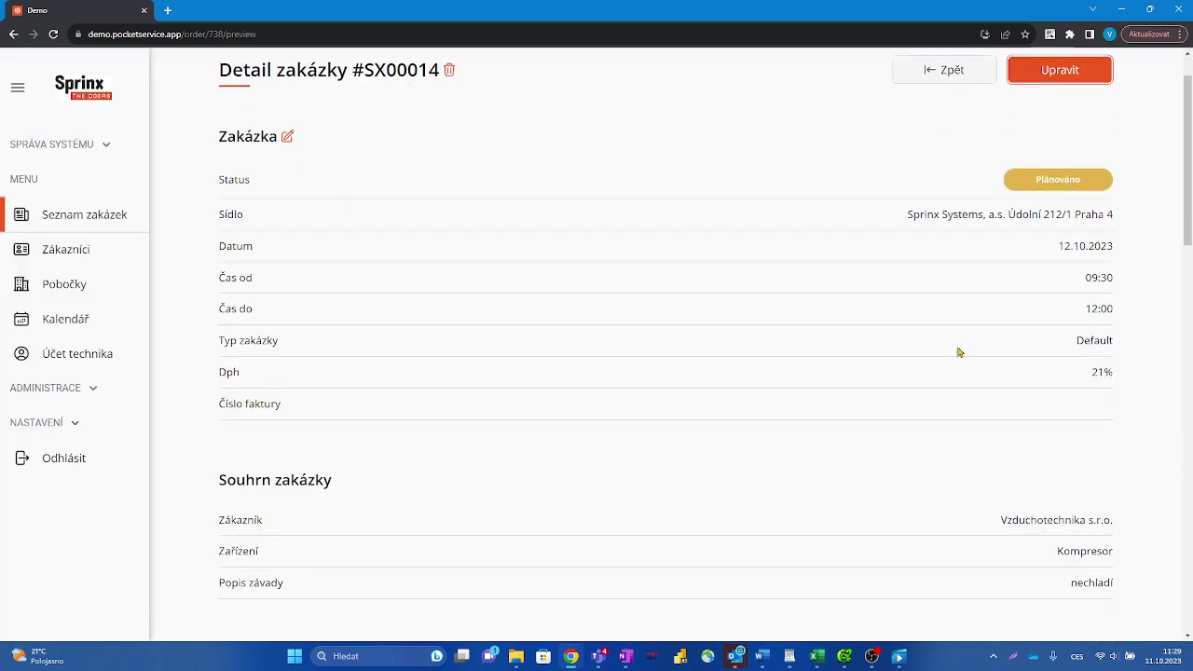
{"action": "left_click", "coordinate": [1081, 190]}
{"action": "scroll", "coordinate": [969, 239], "scroll_direction": "down", "scroll_amount": 1}
{"action": "scroll", "coordinate": [969, 240], "scroll_direction": "down", "scroll_amount": 1}
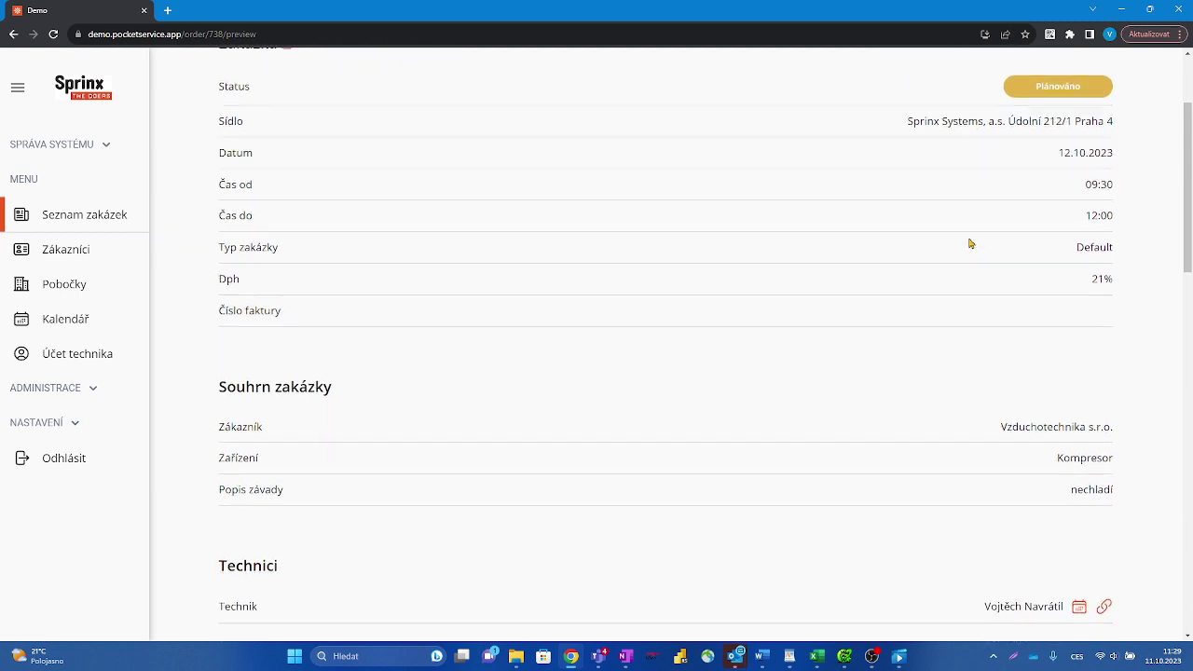
{"action": "scroll", "coordinate": [969, 241], "scroll_direction": "down", "scroll_amount": 1}
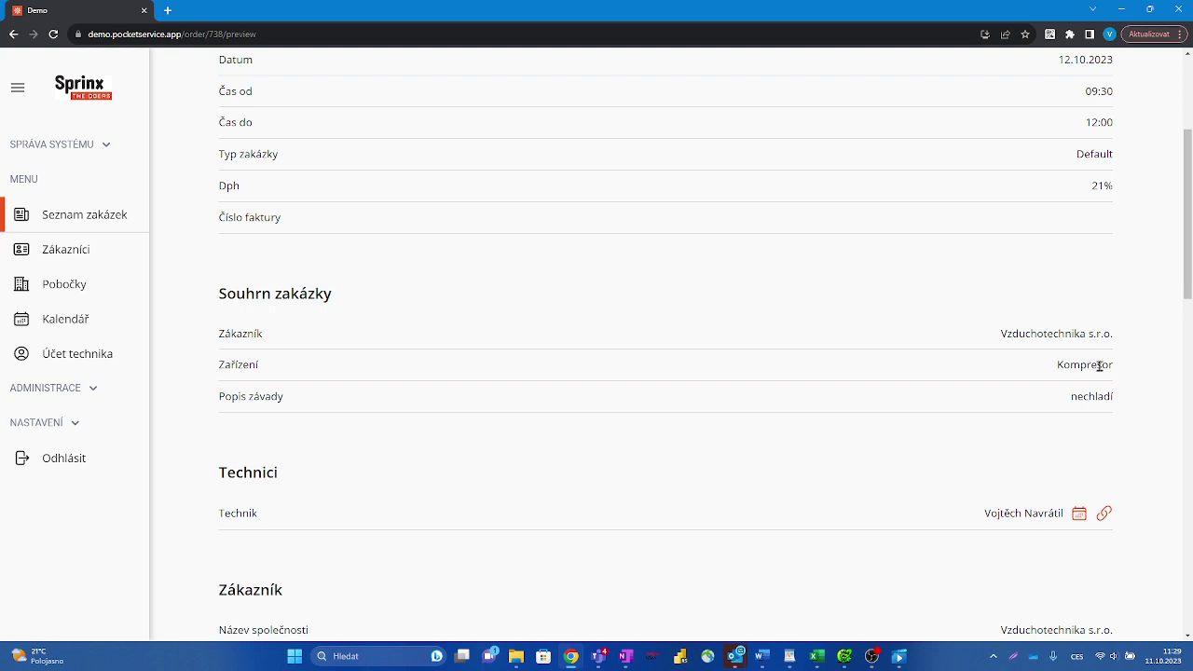
{"action": "scroll", "coordinate": [1099, 381], "scroll_direction": "down", "scroll_amount": 2}
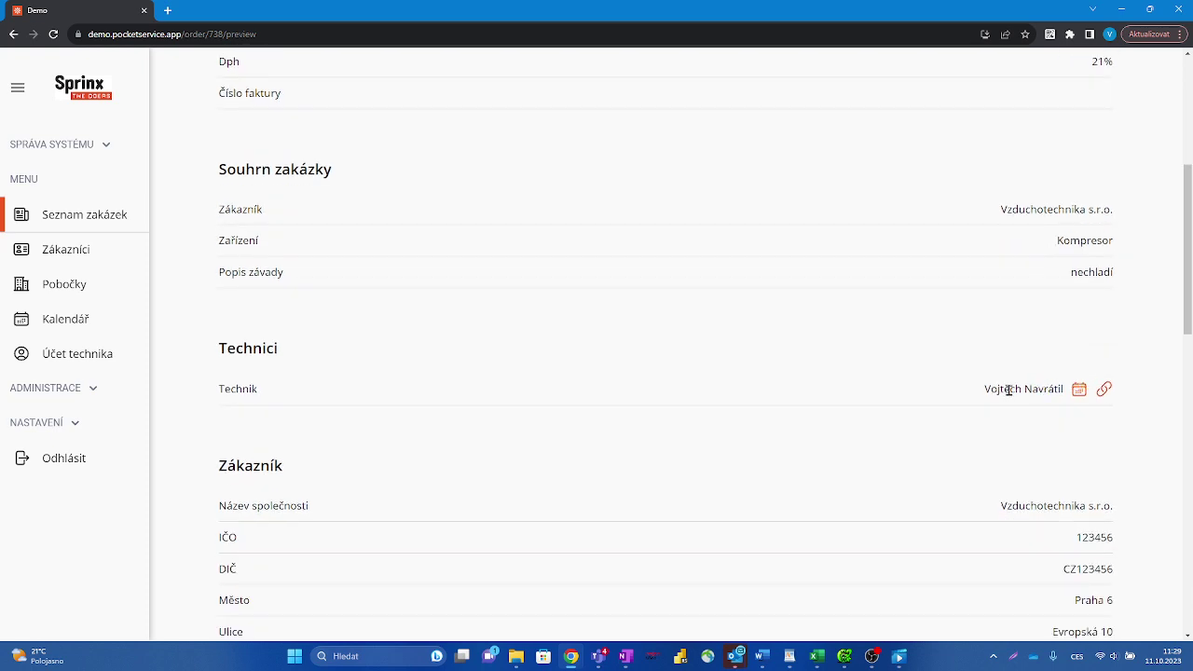
{"action": "scroll", "coordinate": [1020, 394], "scroll_direction": "down", "scroll_amount": 1}
{"action": "scroll", "coordinate": [1019, 395], "scroll_direction": "down", "scroll_amount": 5}
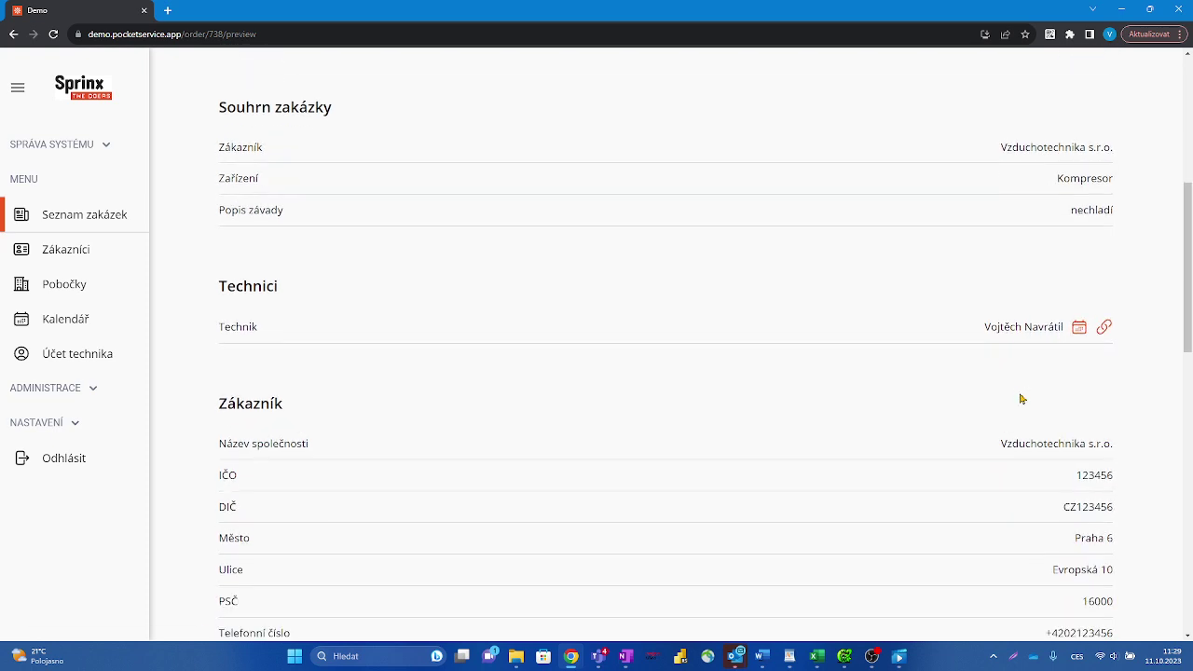